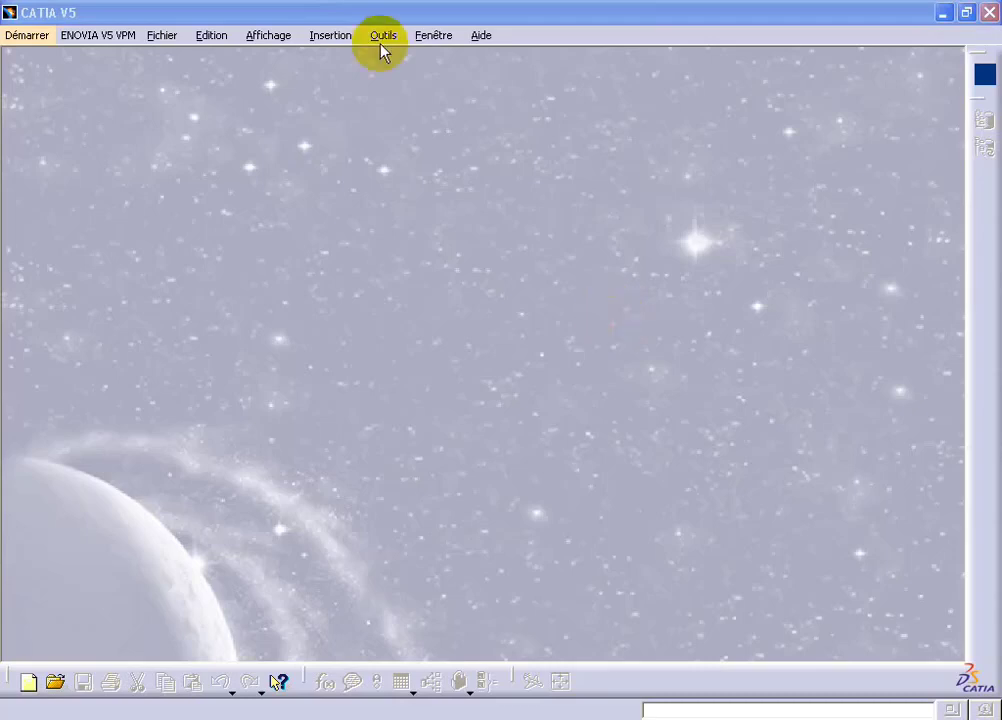
Step: Create a new part, Part1, in the Part Design workbench
{"action": "left_click", "coordinate": [42, 45]}
{"action": "mouse_move", "coordinate": [78, 82]}
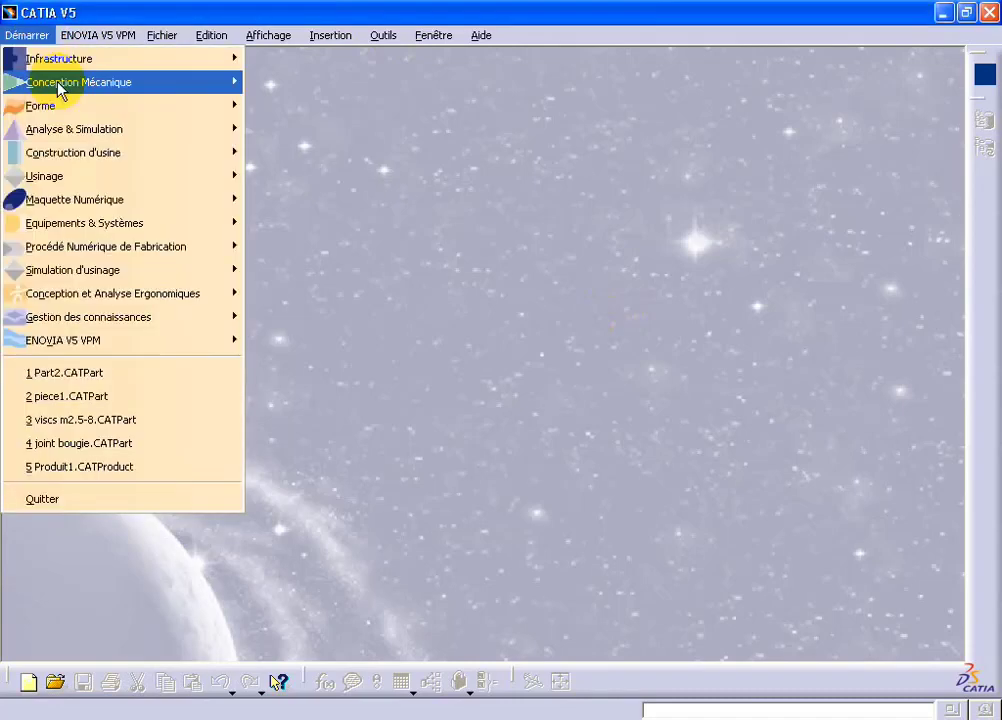
{"action": "left_click", "coordinate": [258, 86]}
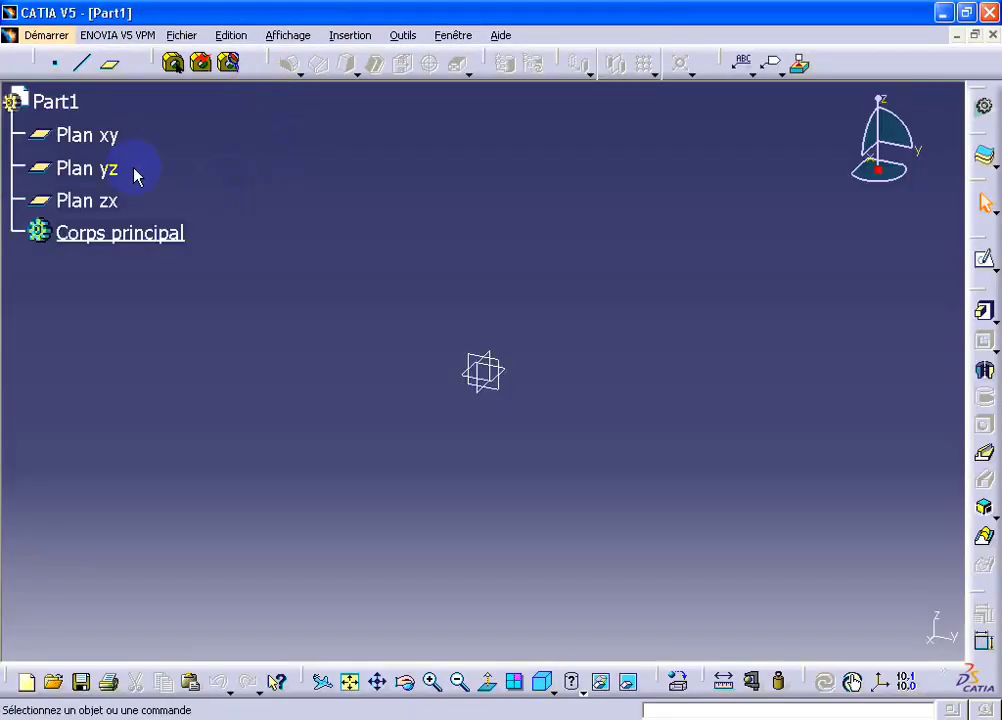
Step: Open a new sketch on the xy plane
{"action": "left_click", "coordinate": [112, 137]}
{"action": "left_click", "coordinate": [985, 258]}
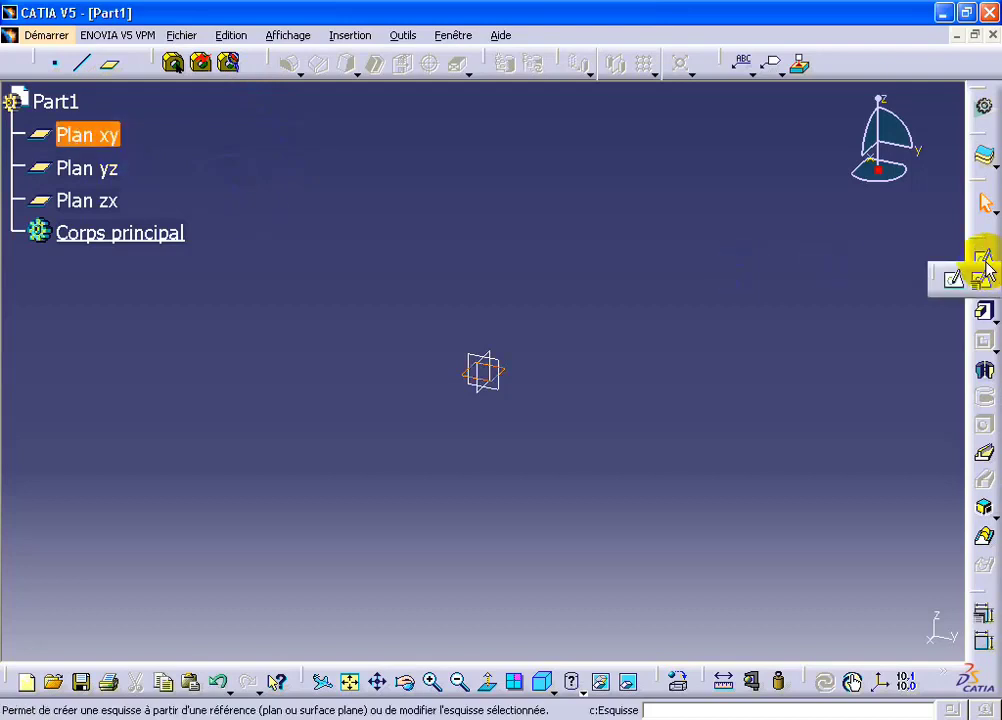
{"action": "left_click", "coordinate": [980, 279]}
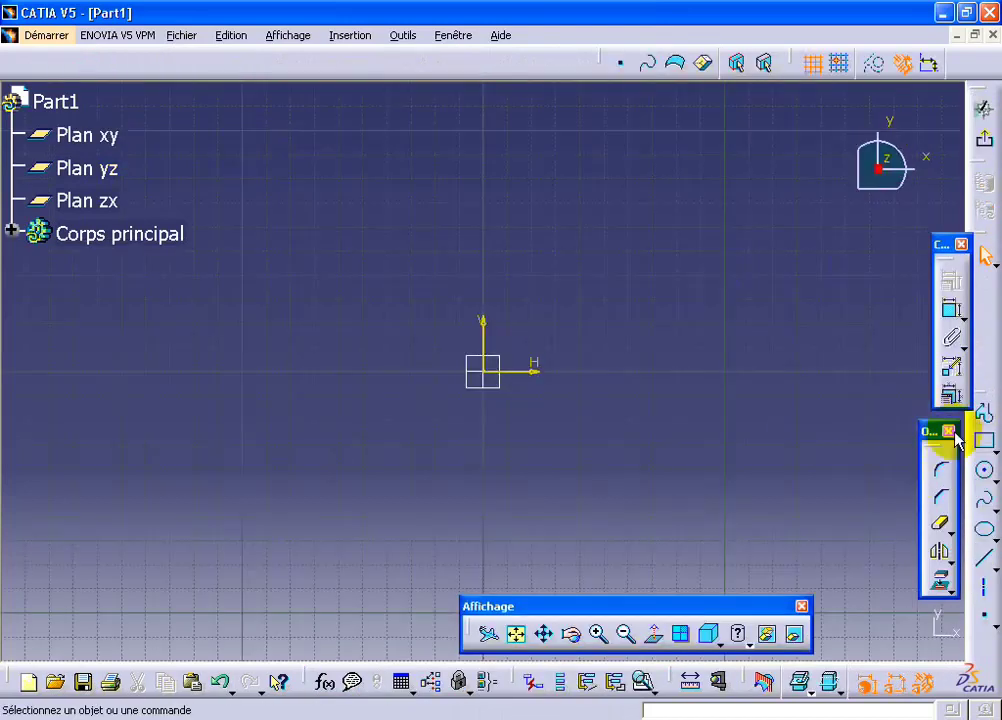
Step: Draw a wide horizontal ellipse centred on the origin
{"action": "left_click", "coordinate": [985, 474]}
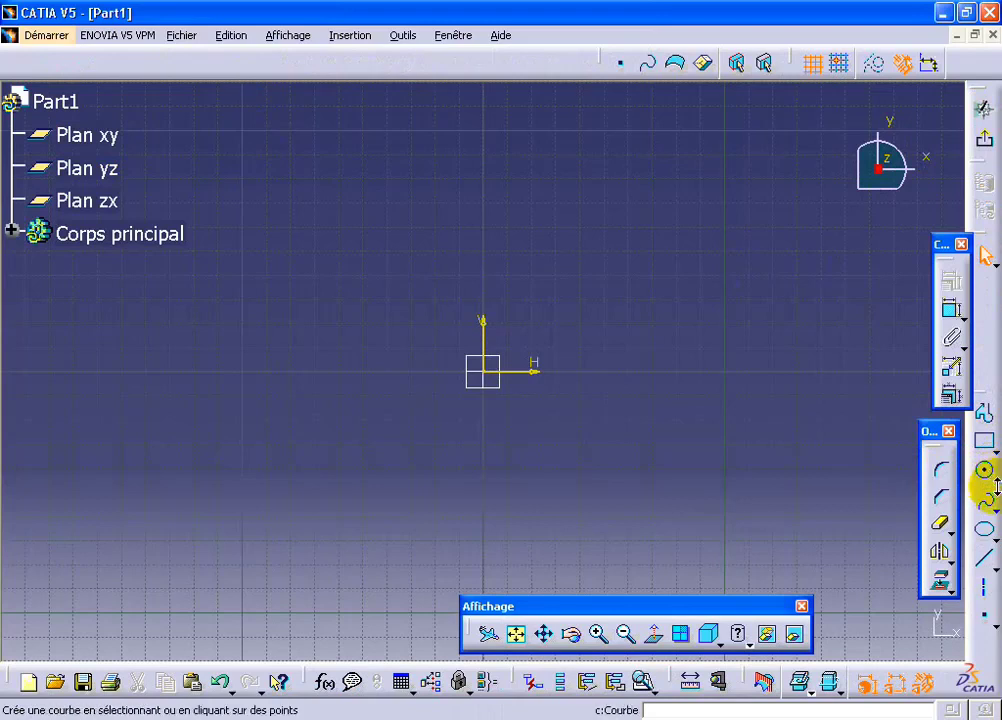
{"action": "left_click", "coordinate": [988, 478]}
{"action": "key", "text": "Escape"}
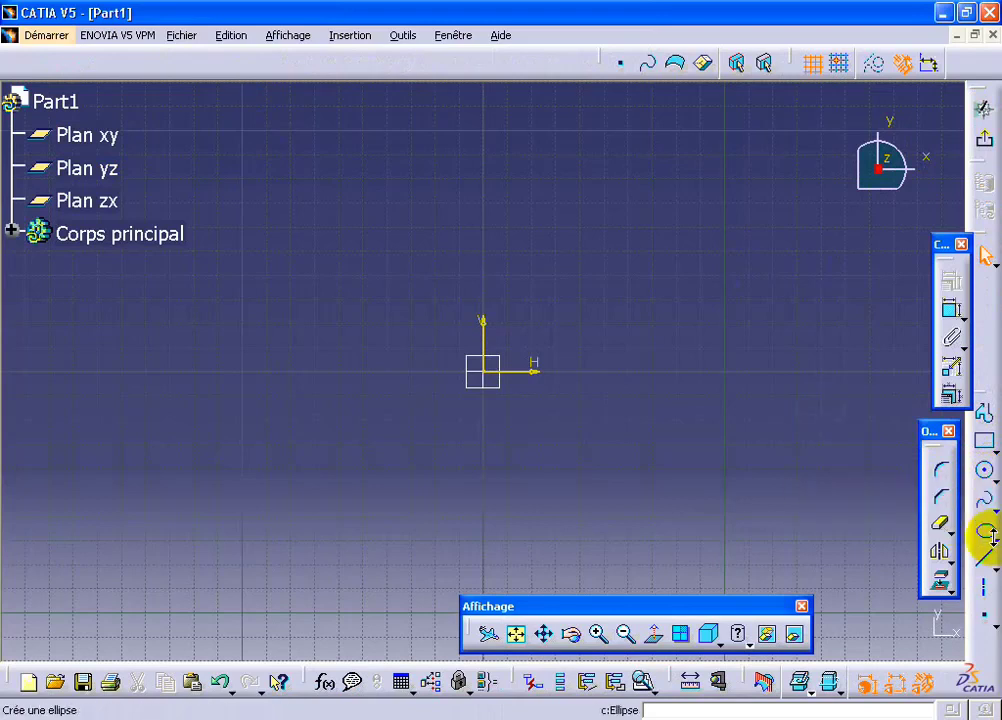
{"action": "left_click", "coordinate": [985, 531]}
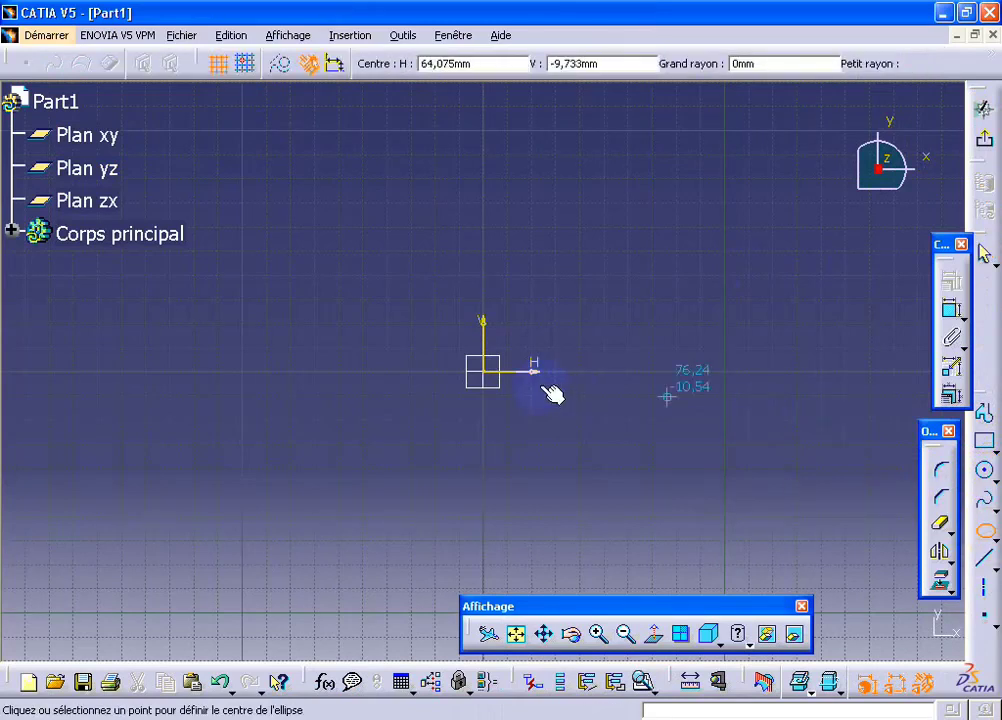
{"action": "left_click", "coordinate": [485, 364]}
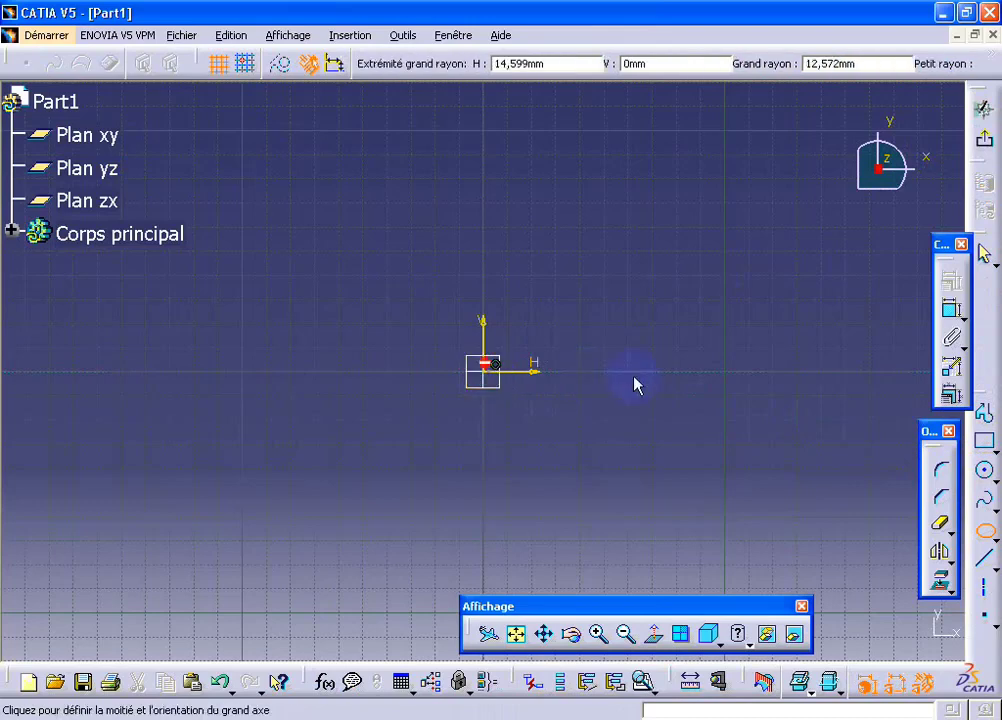
{"action": "left_click", "coordinate": [728, 371]}
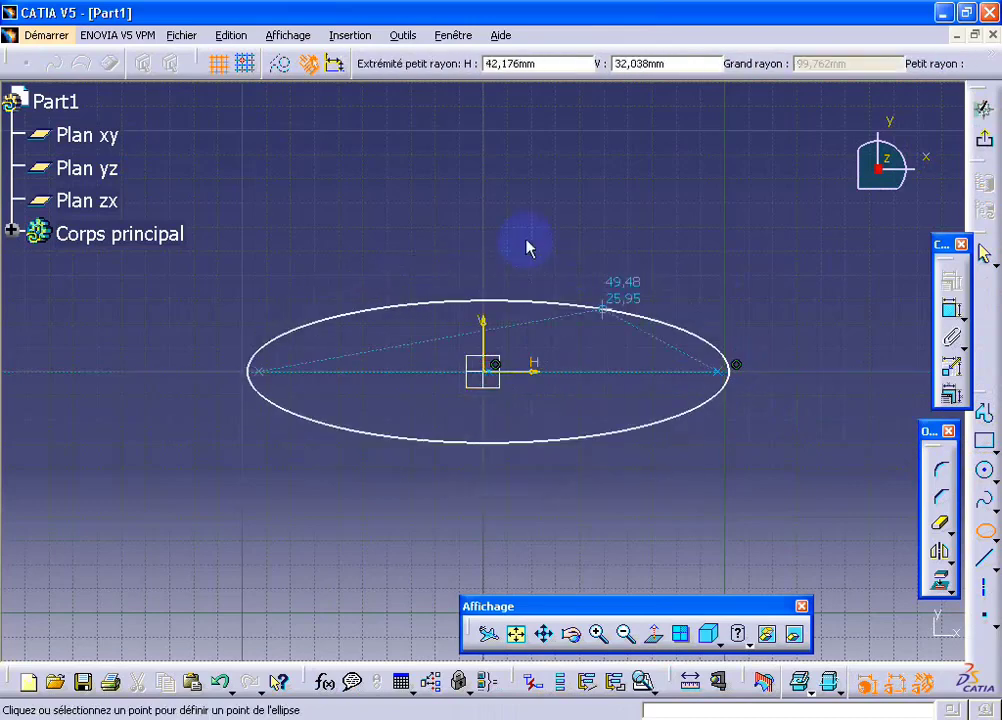
{"action": "left_click", "coordinate": [485, 253]}
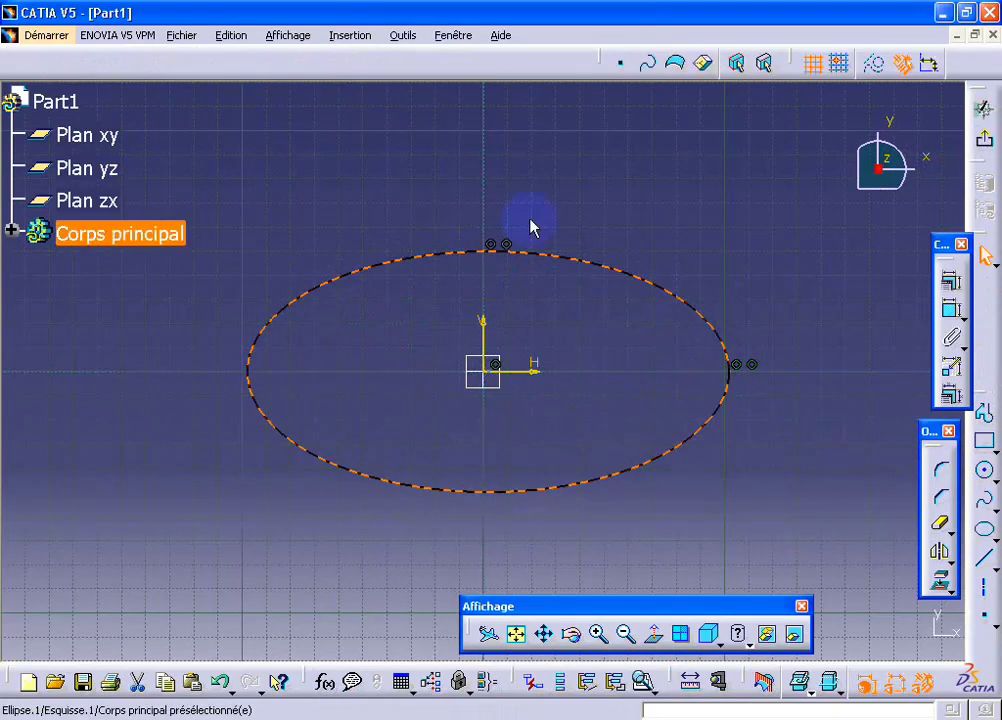
{"action": "left_click", "coordinate": [946, 308]}
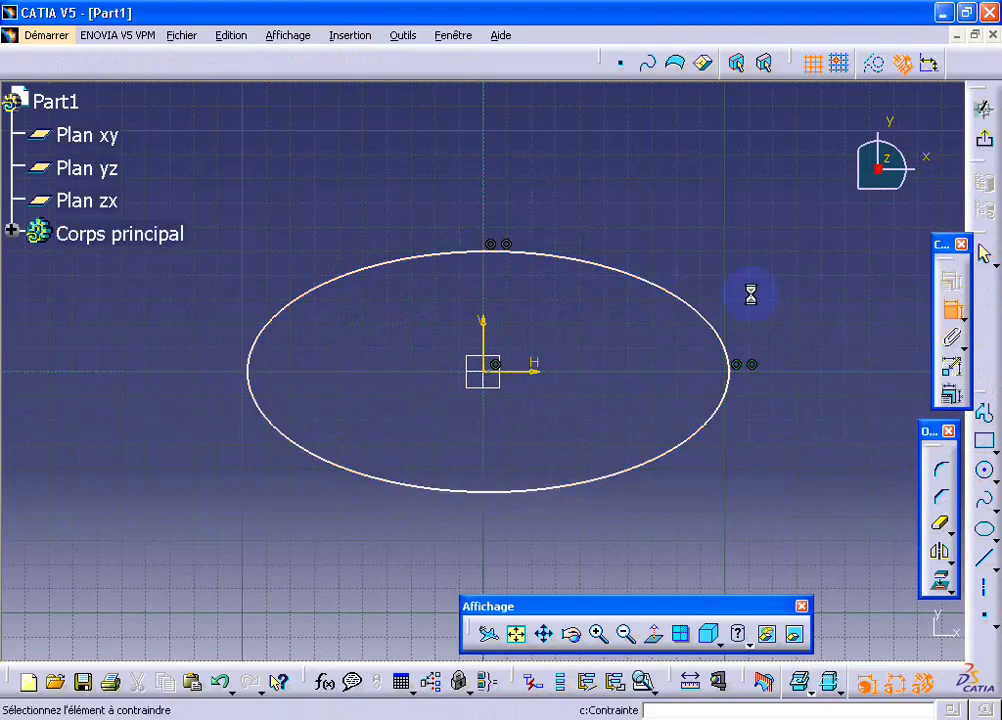
Step: Dimension the ellipse's horizontal width to 120
{"action": "left_click", "coordinate": [716, 335]}
{"action": "left_click", "coordinate": [562, 186]}
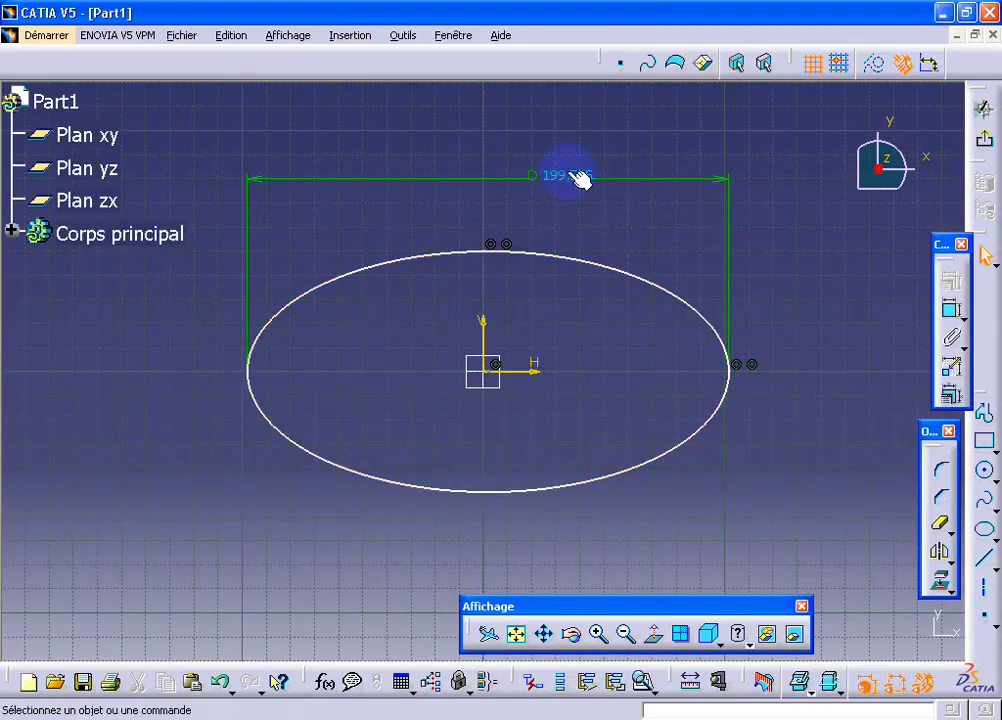
{"action": "double_click", "coordinate": [568, 176]}
{"action": "type", "text": "120"}
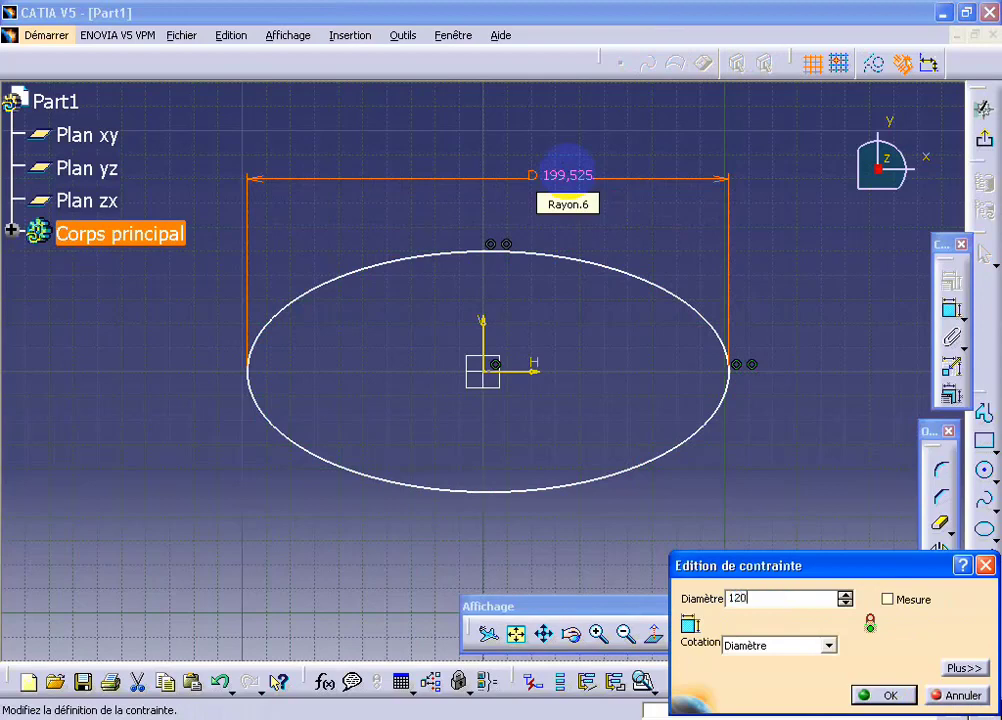
{"action": "key", "text": "Return"}
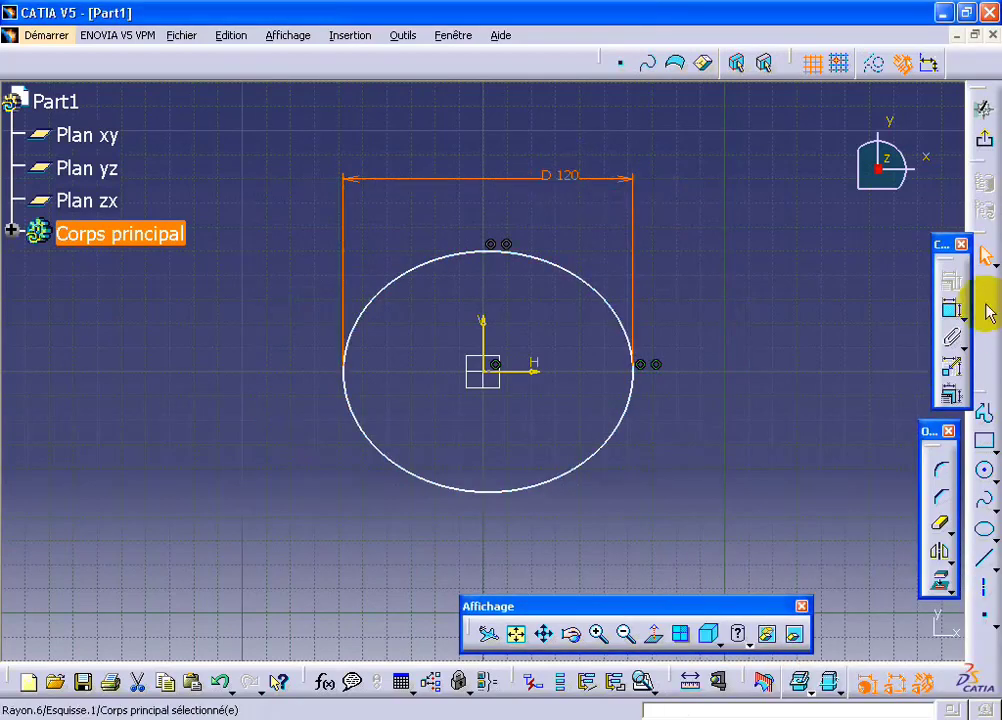
Step: Dimension the ellipse's centre-to-top distance to 30, making it 120 by 60
{"action": "left_click", "coordinate": [951, 310]}
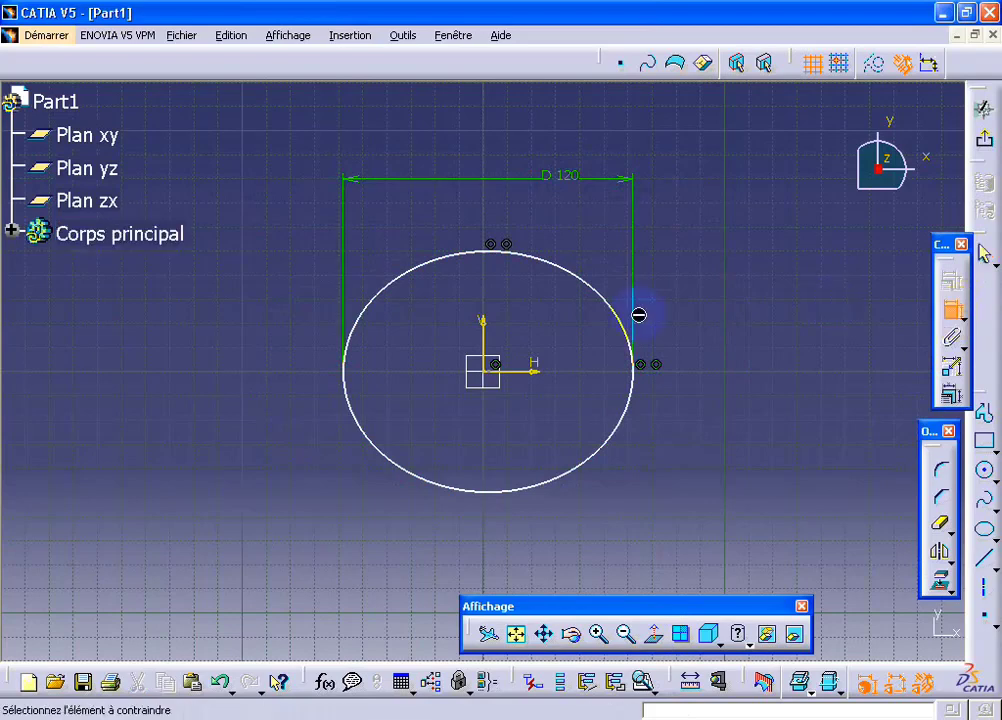
{"action": "left_click", "coordinate": [531, 264]}
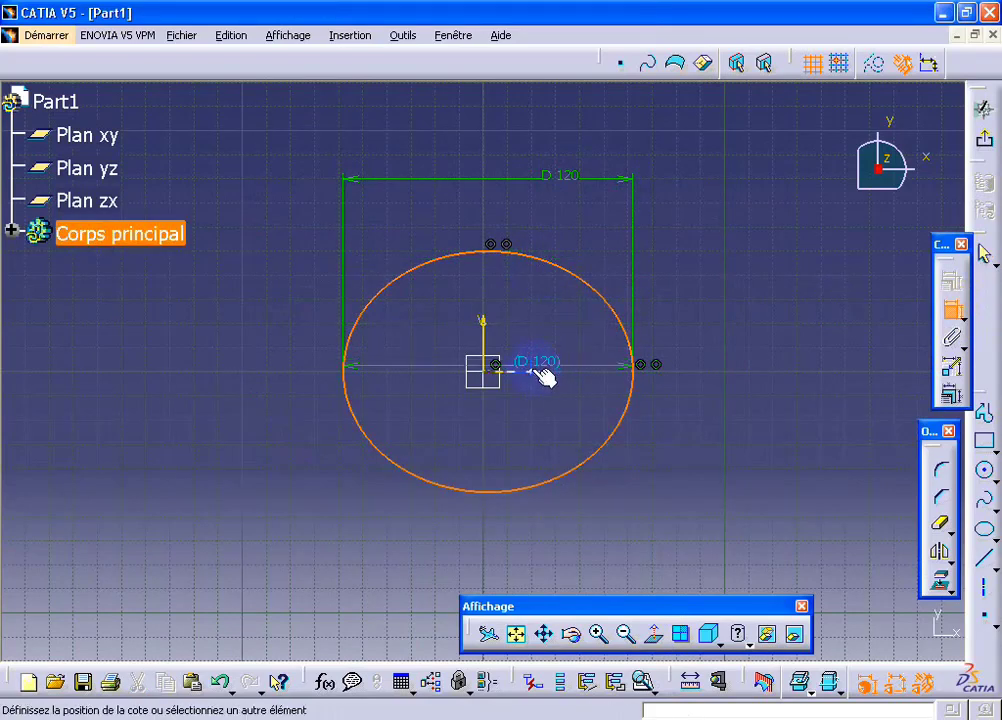
{"action": "left_click", "coordinate": [570, 347]}
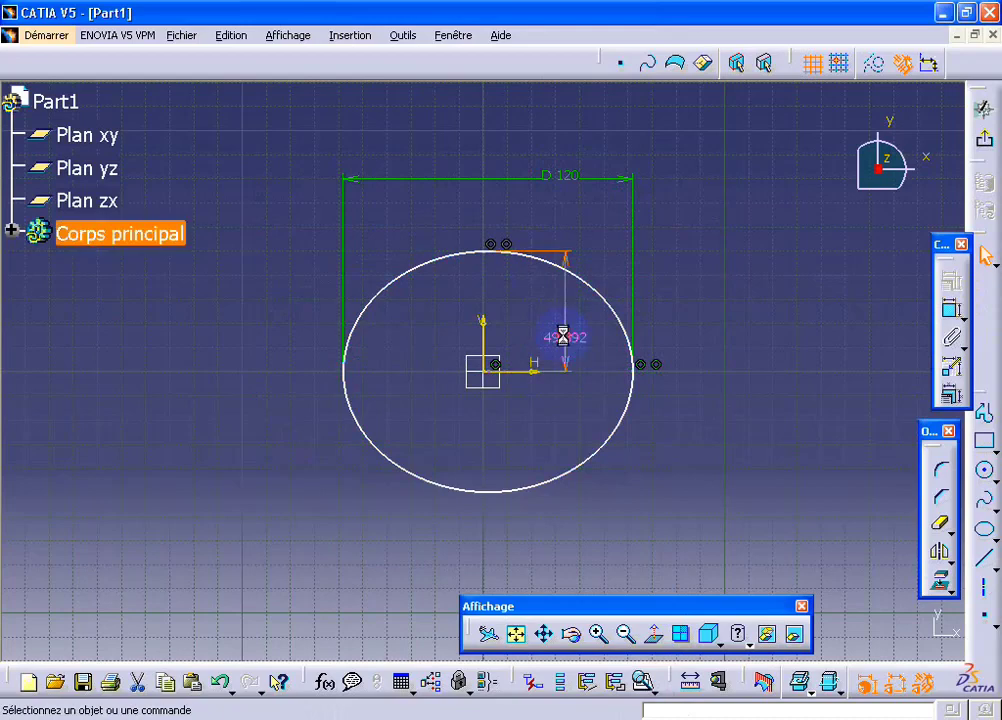
{"action": "double_click", "coordinate": [562, 337]}
{"action": "type", "text": "0"}
{"action": "key", "text": "Return"}
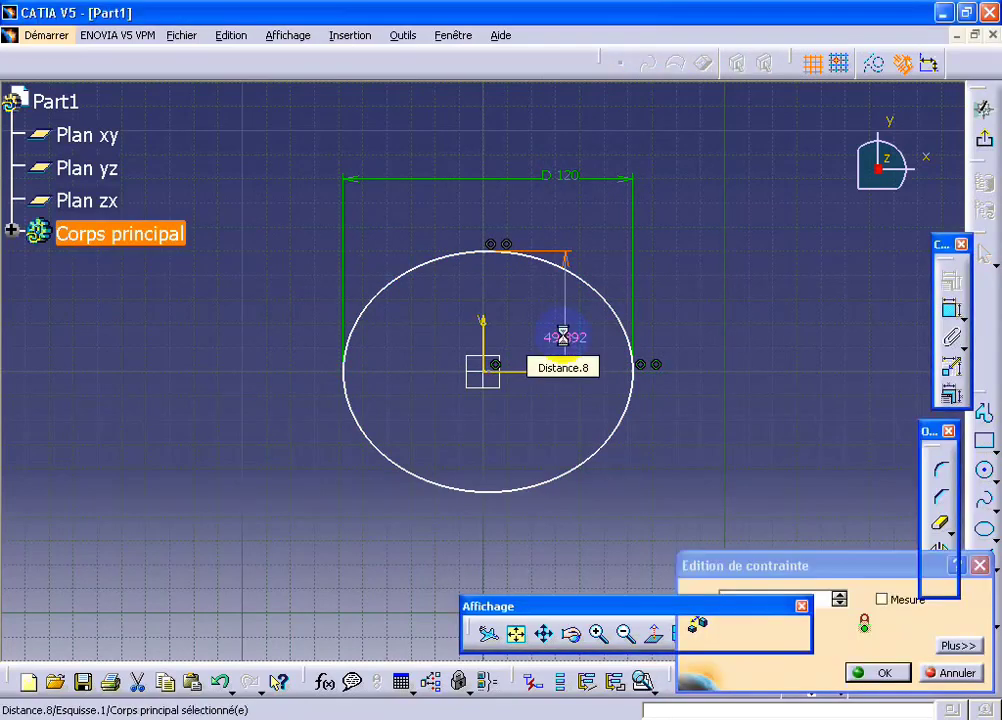
{"action": "left_click", "coordinate": [671, 441]}
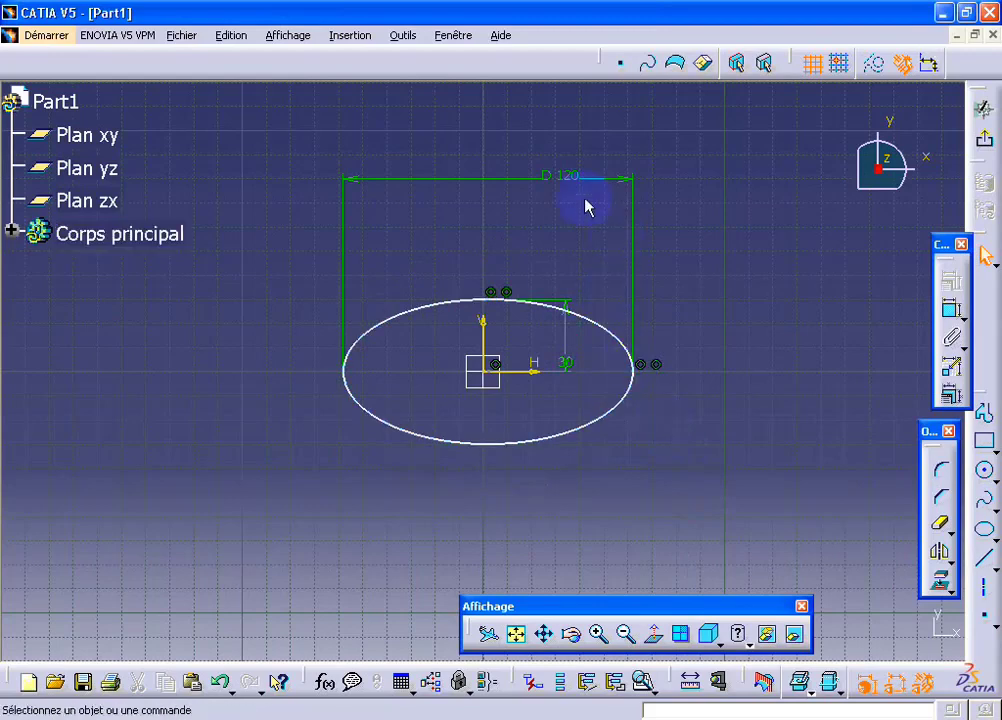
Step: Add a semi-major axis constraint to the ellipse through the Constraints dialog
{"action": "left_click", "coordinate": [605, 325]}
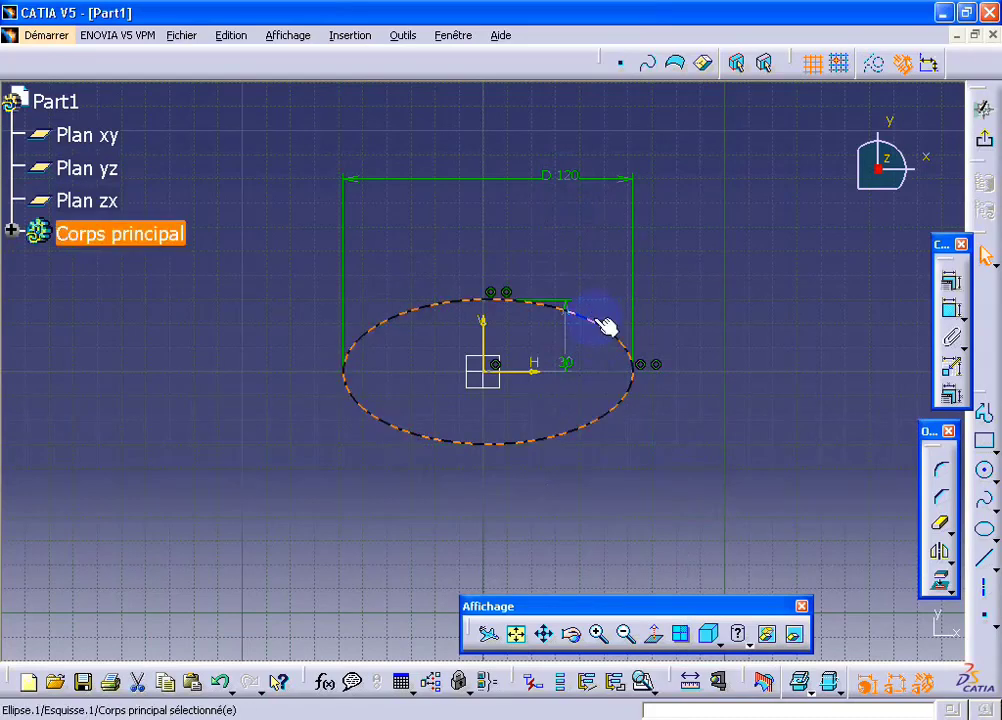
{"action": "right_click", "coordinate": [597, 325]}
{"action": "left_click", "coordinate": [627, 323]}
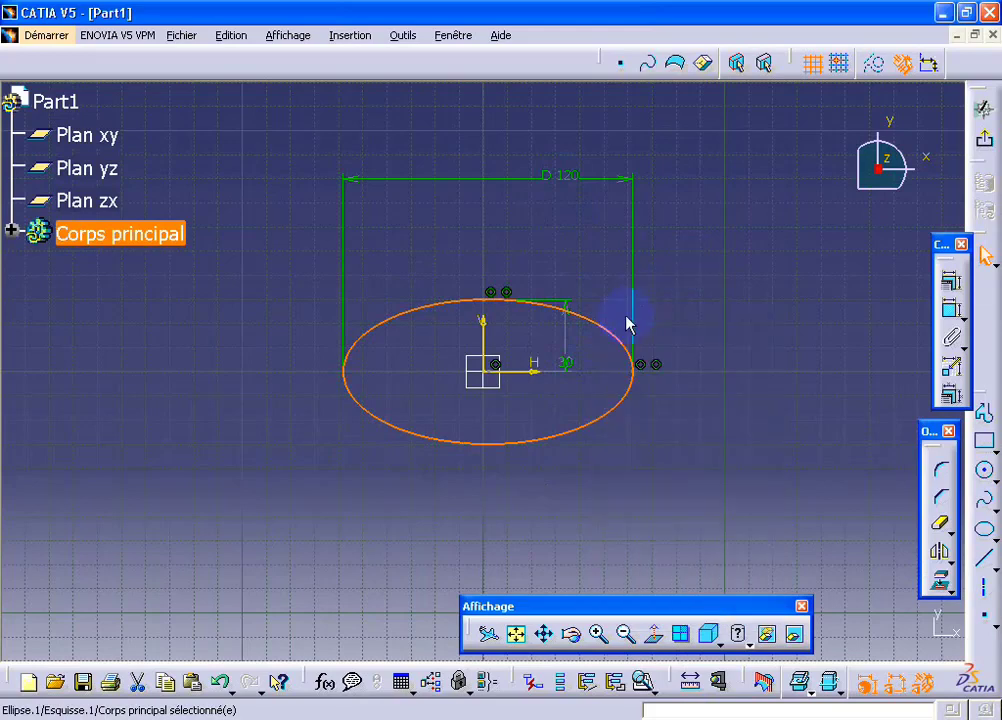
{"action": "left_click", "coordinate": [950, 281]}
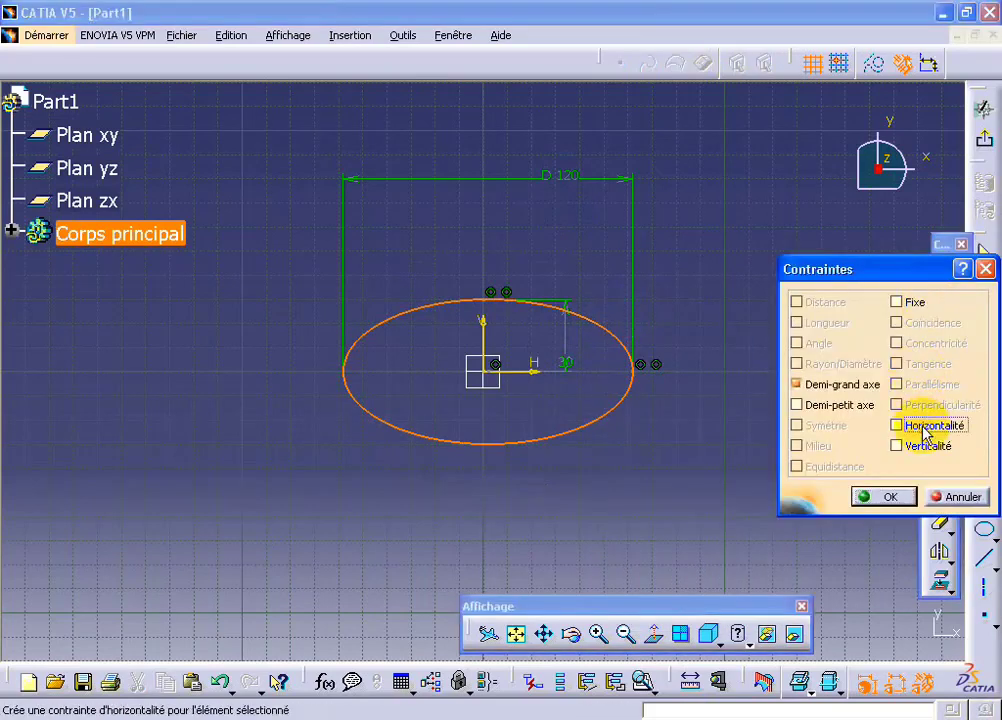
{"action": "left_click", "coordinate": [884, 496]}
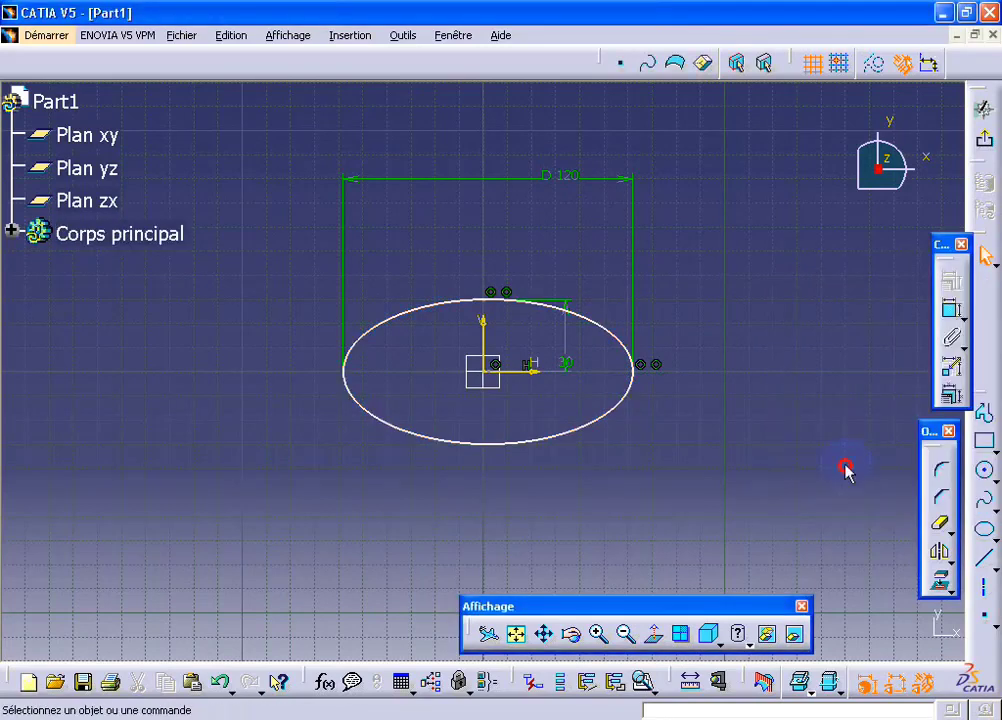
{"action": "left_click", "coordinate": [631, 349]}
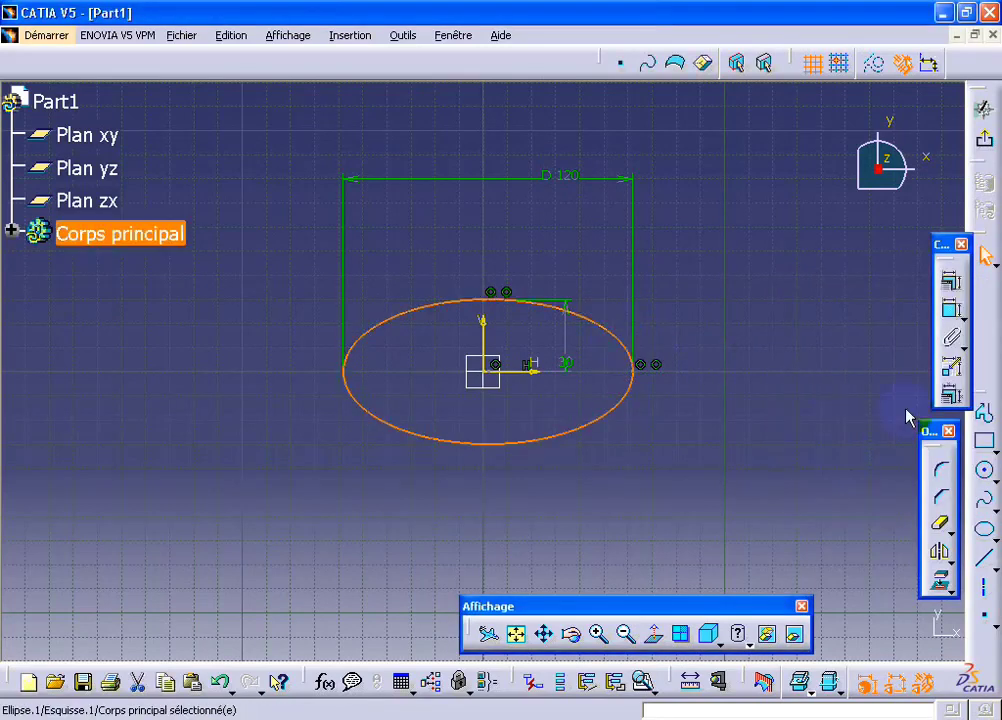
{"action": "left_click", "coordinate": [948, 282]}
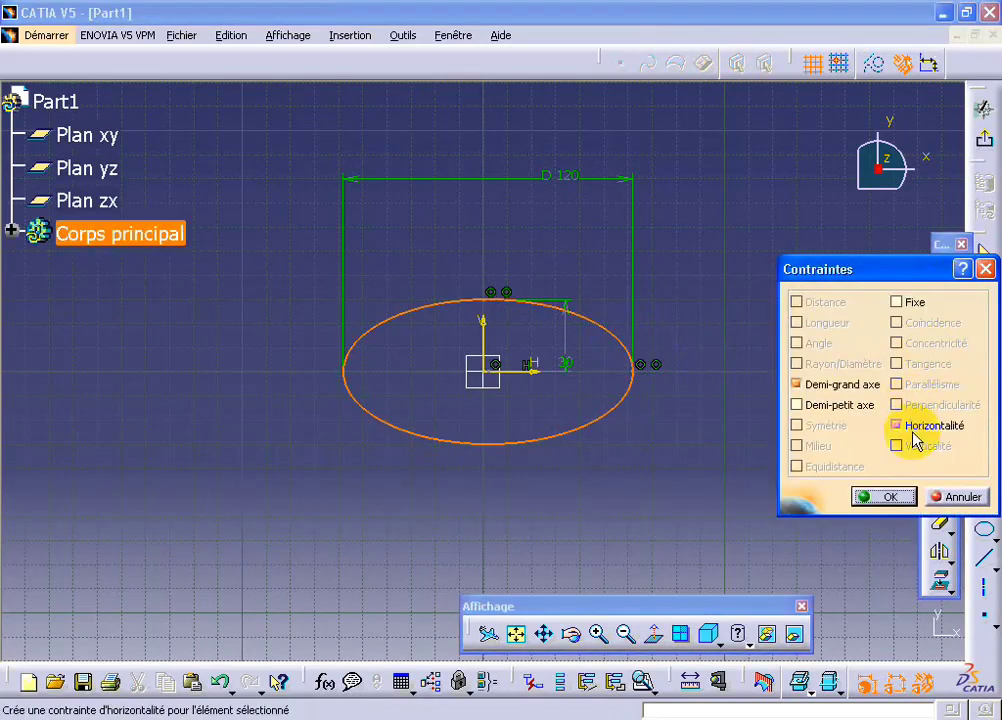
{"action": "left_click", "coordinate": [954, 494]}
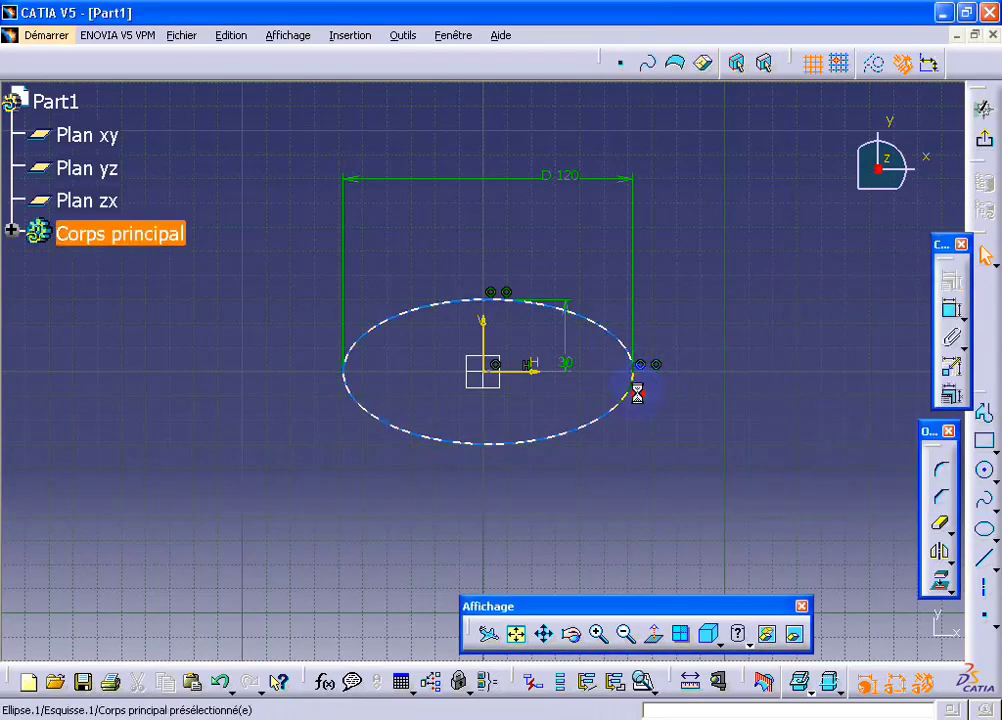
Step: Drag the ellipse right of the origin and select its centre point
{"action": "left_click_drag", "start_coordinate": [632, 396], "coordinate": [684, 378]}
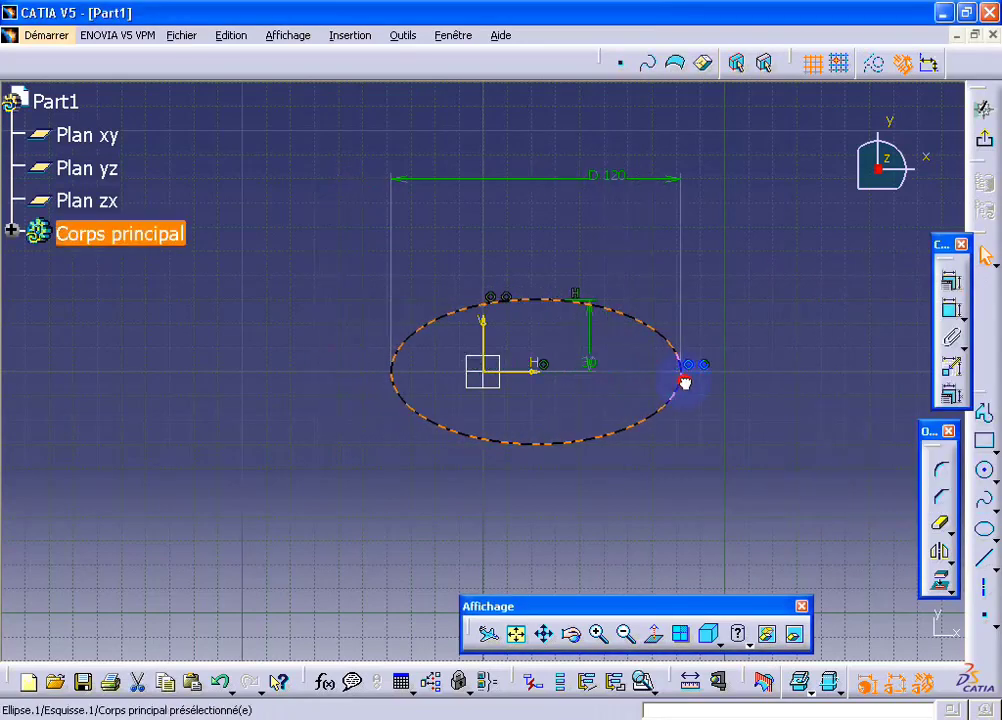
{"action": "left_click", "coordinate": [541, 371]}
{"action": "left_click", "coordinate": [548, 371]}
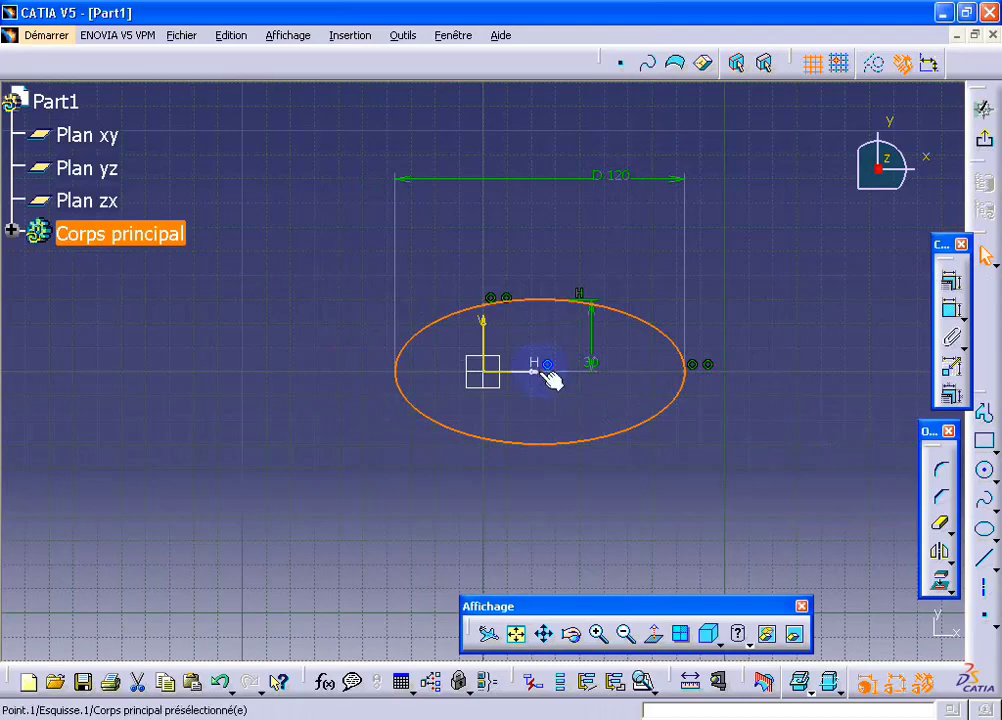
Step: Make the ellipse centre coincident with the sketch origin
{"action": "left_click", "coordinate": [483, 371], "text": "ctrl"}
{"action": "left_click", "coordinate": [948, 311]}
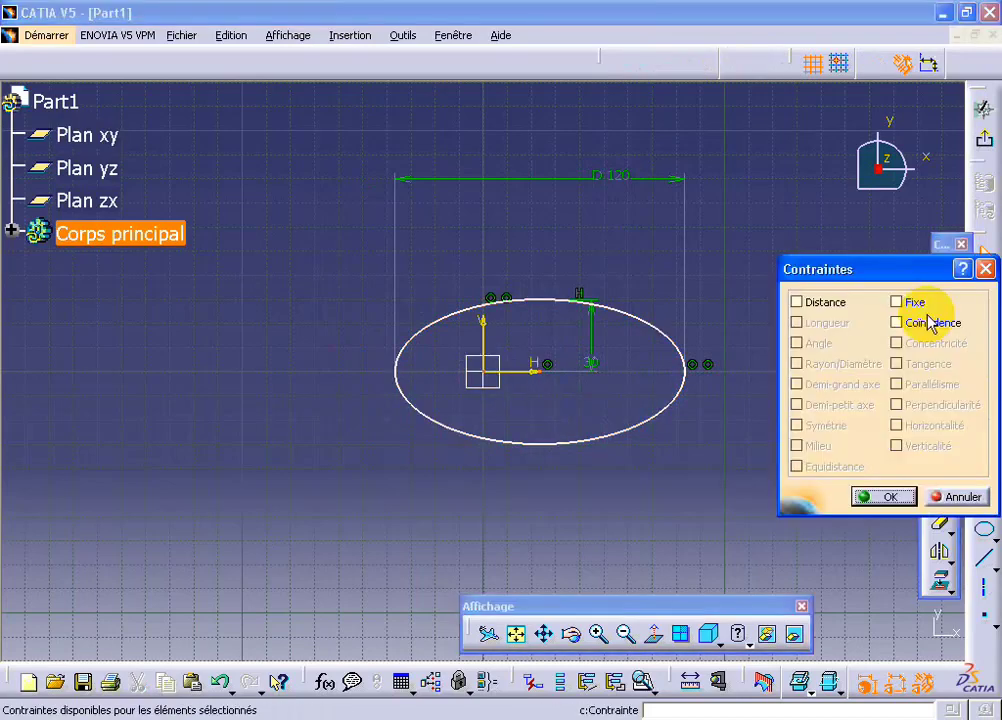
{"action": "left_click", "coordinate": [906, 326]}
{"action": "left_click", "coordinate": [885, 496]}
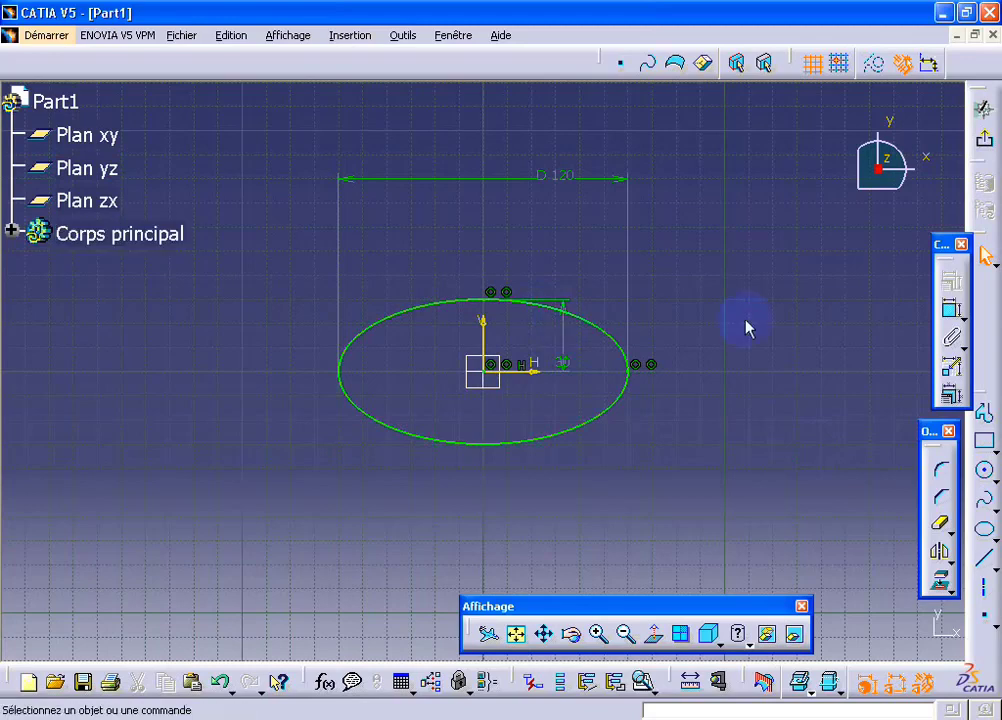
{"action": "left_click", "coordinate": [953, 315]}
Step: Exit the sketch and begin a Pad of the elliptical profile, previewing 20 mm
{"action": "left_click_drag", "start_coordinate": [316, 167], "coordinate": [395, 231]}
{"action": "left_click_drag", "start_coordinate": [315, 166], "coordinate": [368, 214]}
{"action": "left_click", "coordinate": [985, 142]}
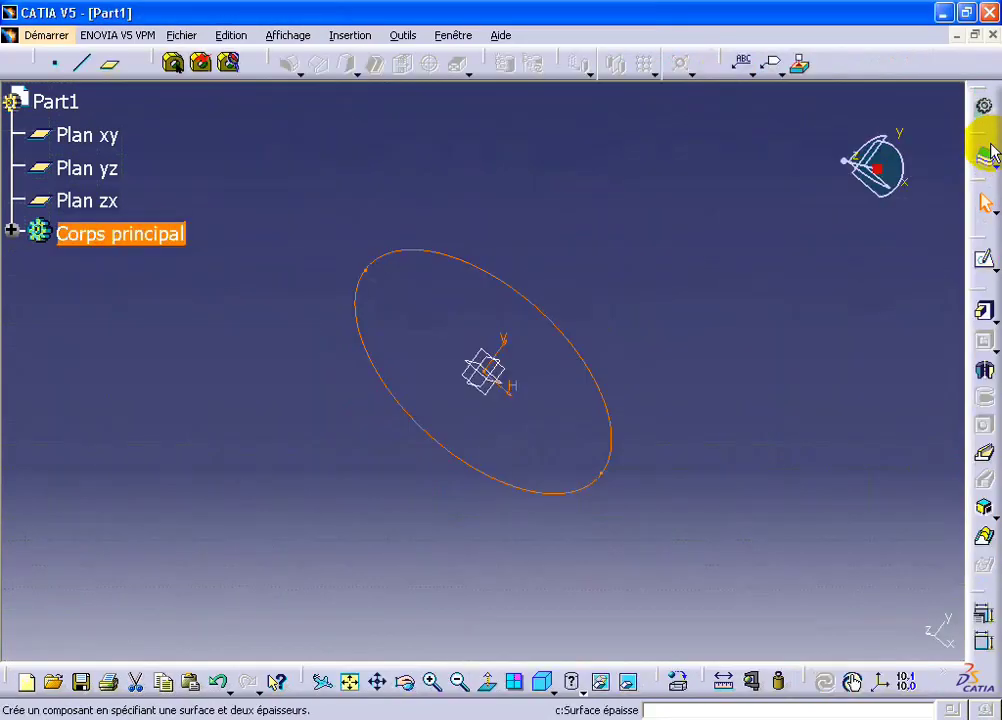
{"action": "left_click", "coordinate": [982, 322]}
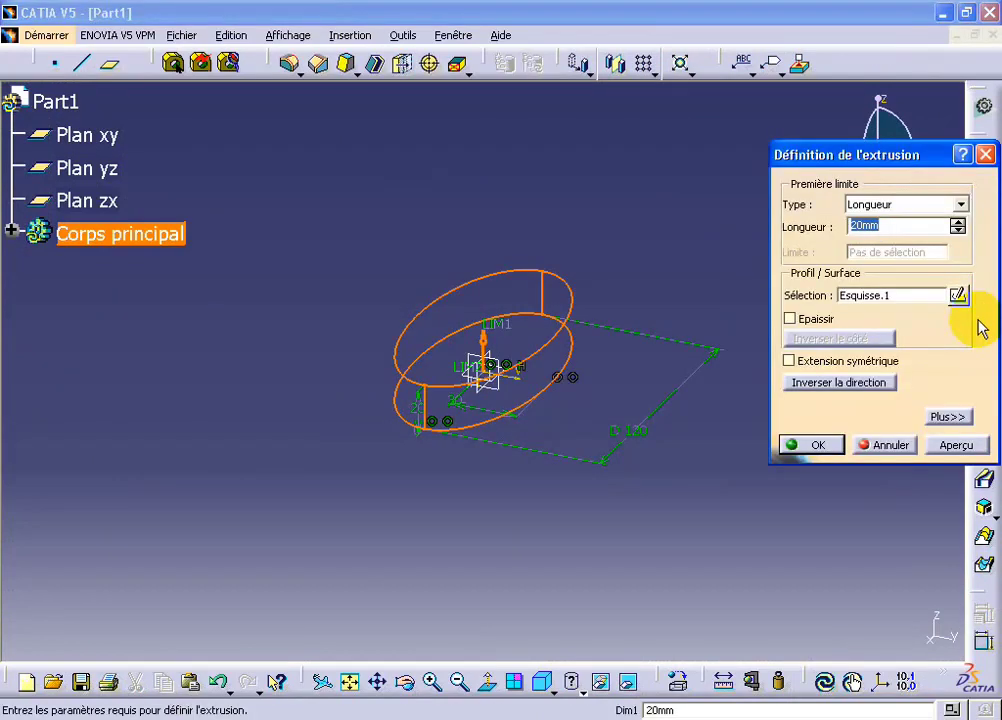
Step: Accept the 20 mm pad and select the plate's top face
{"action": "key", "text": "Return"}
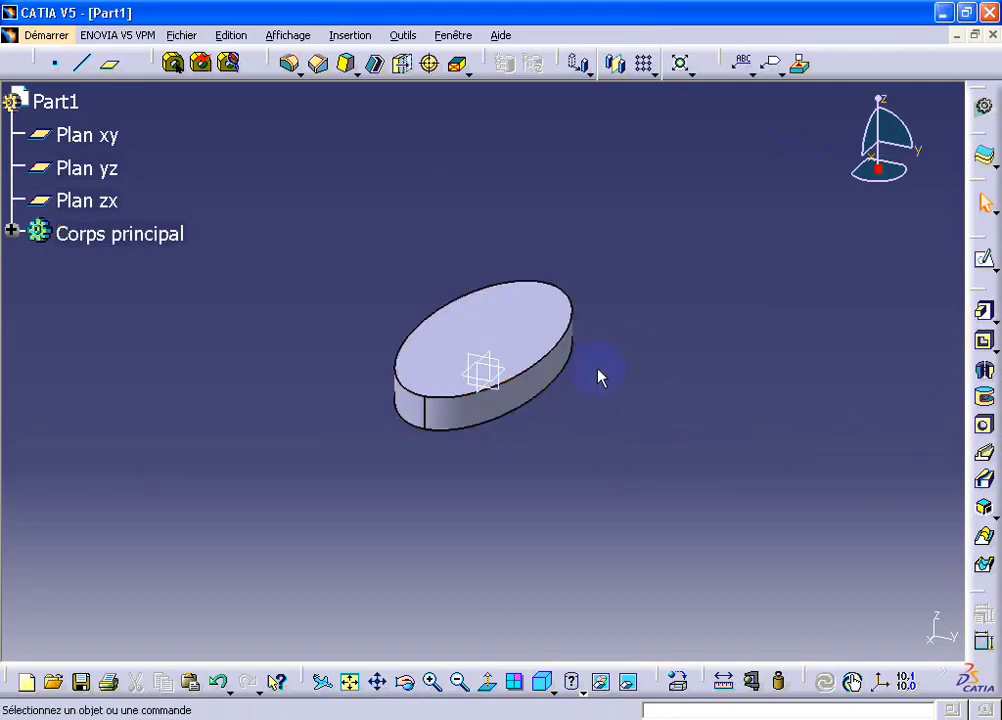
{"action": "left_click", "coordinate": [537, 316]}
Step: Open a sketch on the top face and draw a small ellipse right of the origin
{"action": "left_click", "coordinate": [984, 257]}
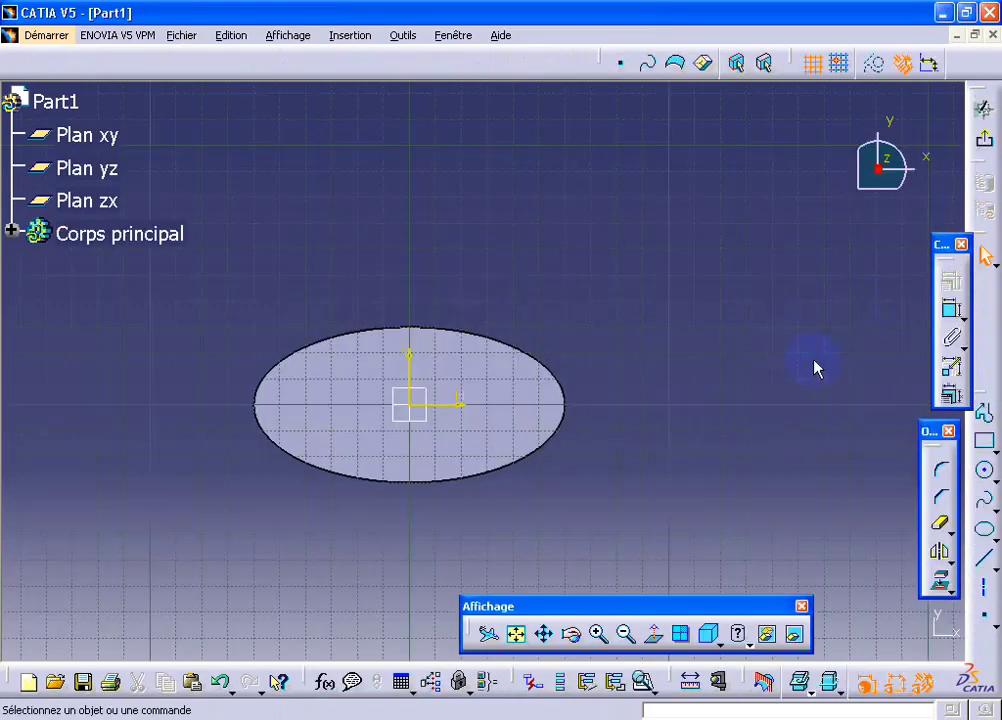
{"action": "left_click", "coordinate": [986, 470]}
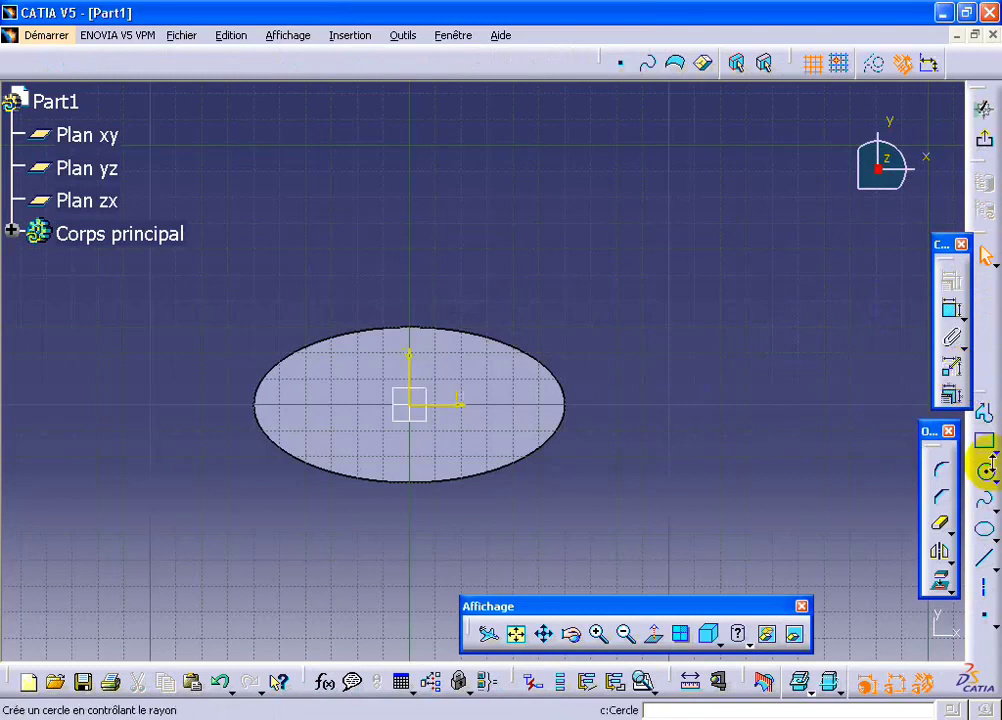
{"action": "left_click", "coordinate": [985, 530]}
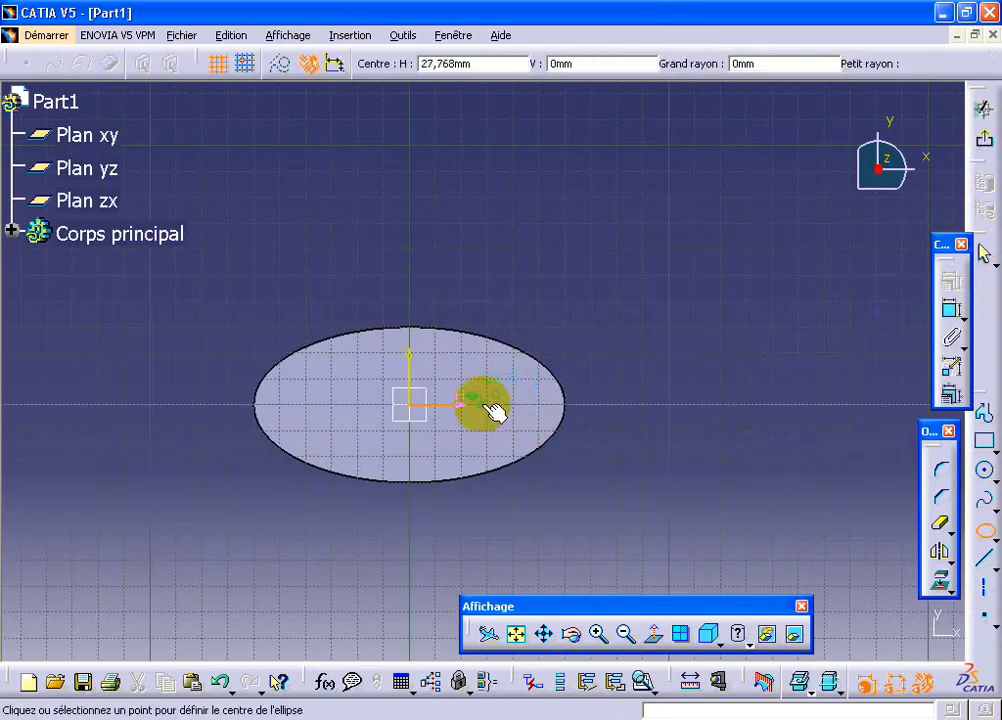
{"action": "left_click", "coordinate": [490, 402]}
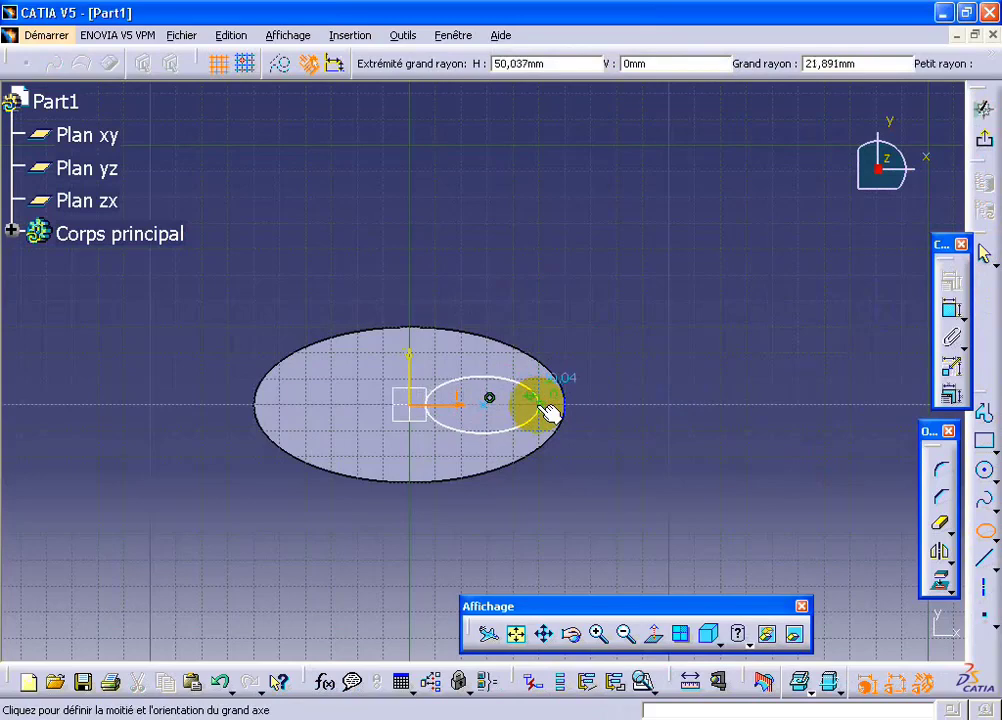
{"action": "left_click", "coordinate": [545, 400]}
{"action": "left_click", "coordinate": [502, 386]}
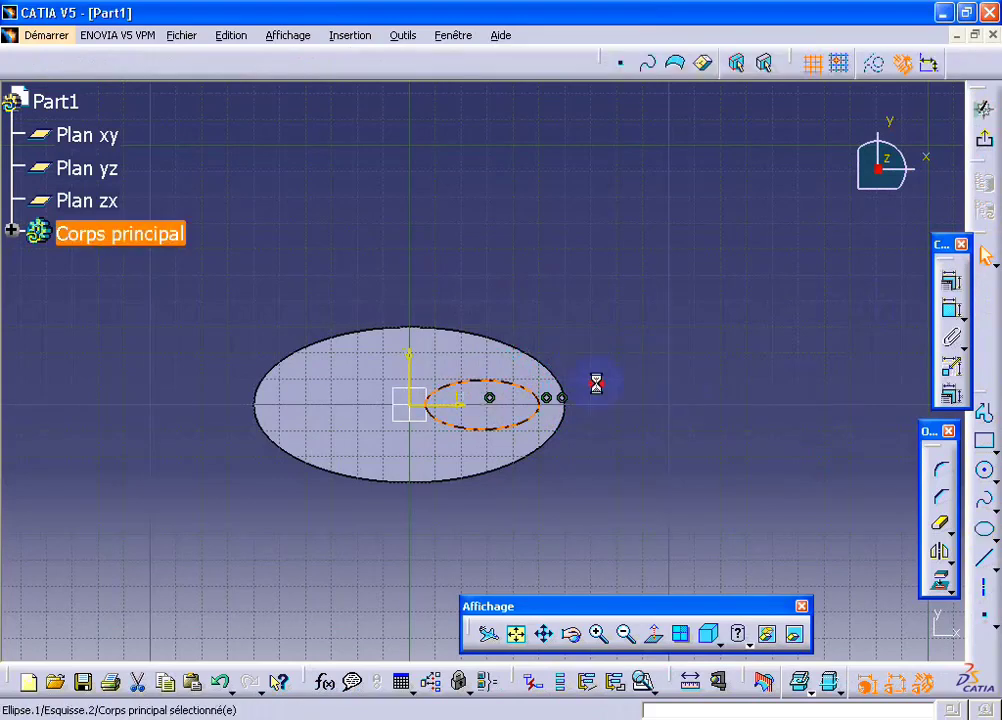
{"action": "left_click", "coordinate": [951, 309]}
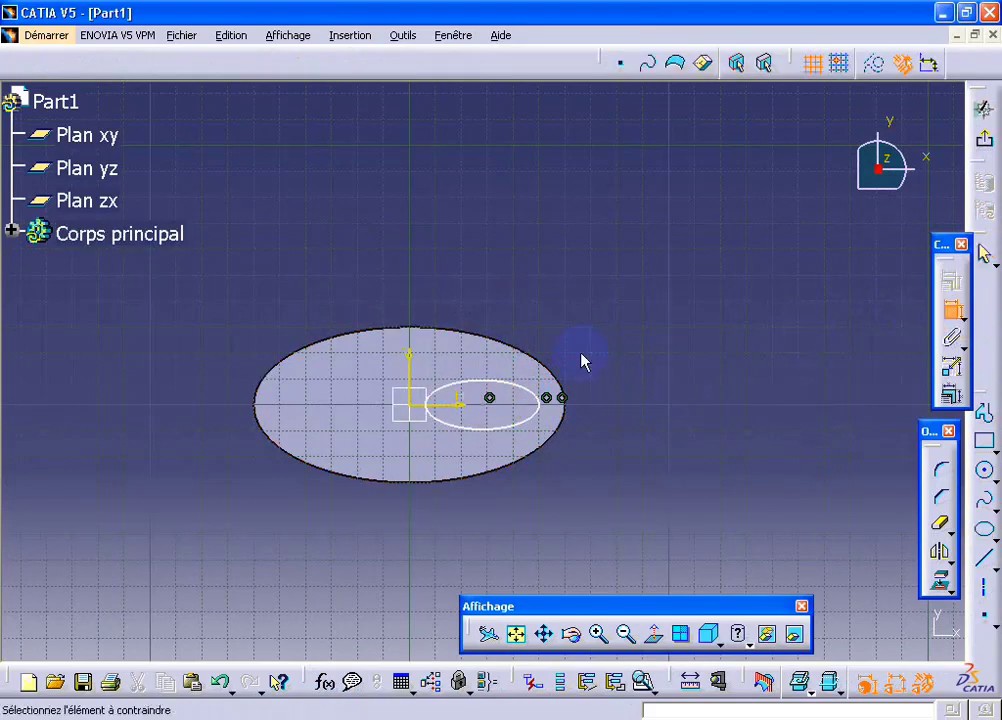
Step: Dimension the small ellipse to 30 wide with a 10 semi-minor axis
{"action": "left_click", "coordinate": [510, 383]}
{"action": "left_click", "coordinate": [501, 275]}
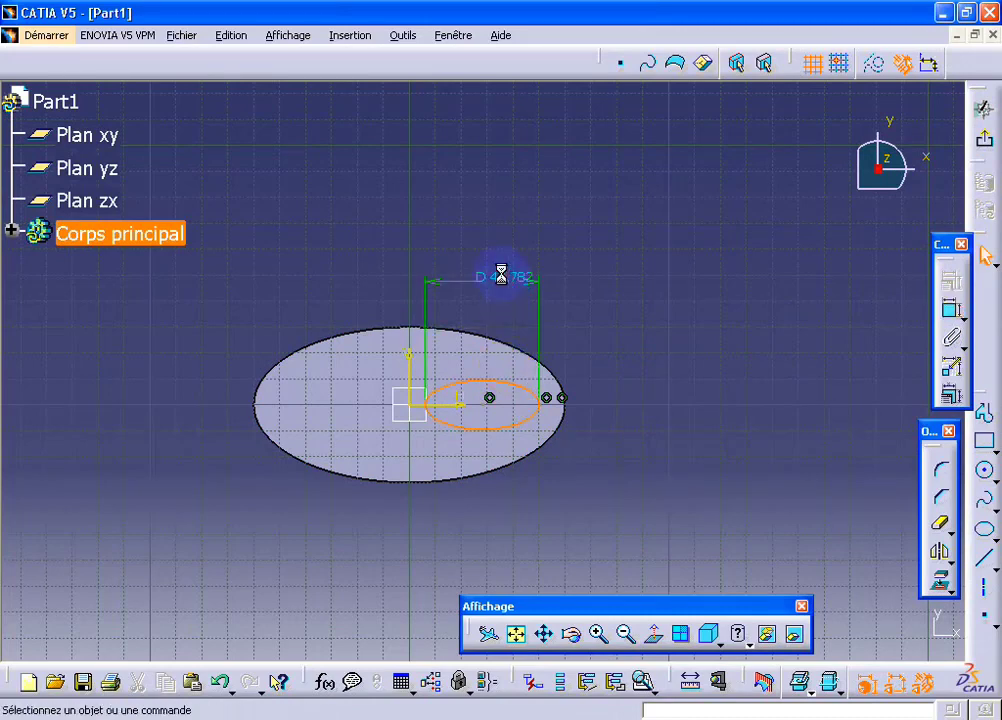
{"action": "double_click", "coordinate": [501, 276]}
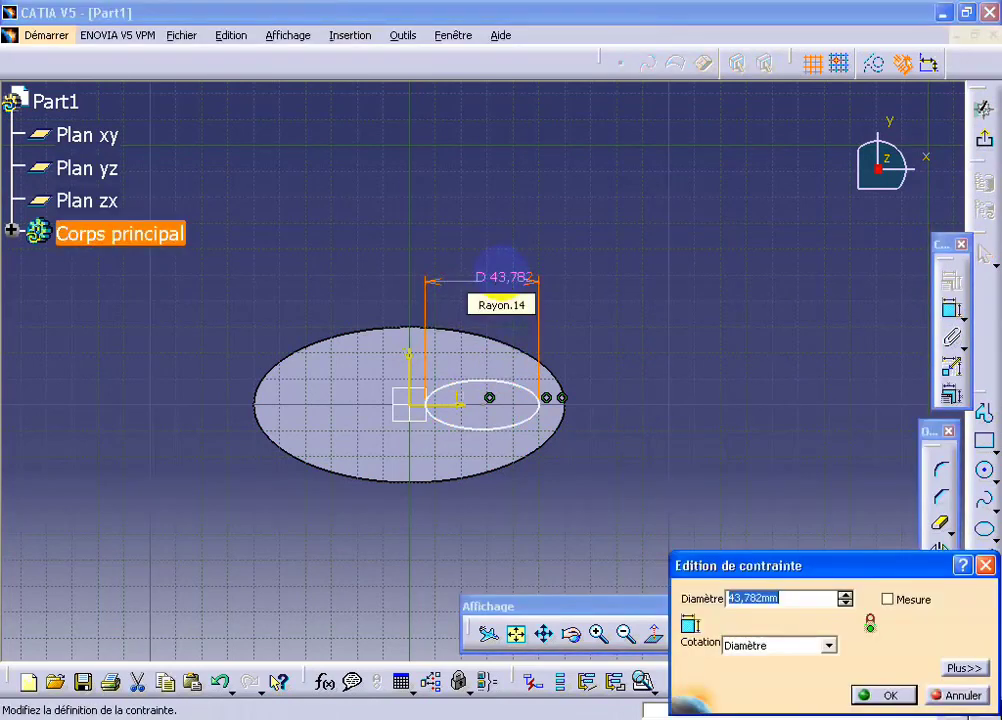
{"action": "type", "text": "30"}
{"action": "key", "text": "Return"}
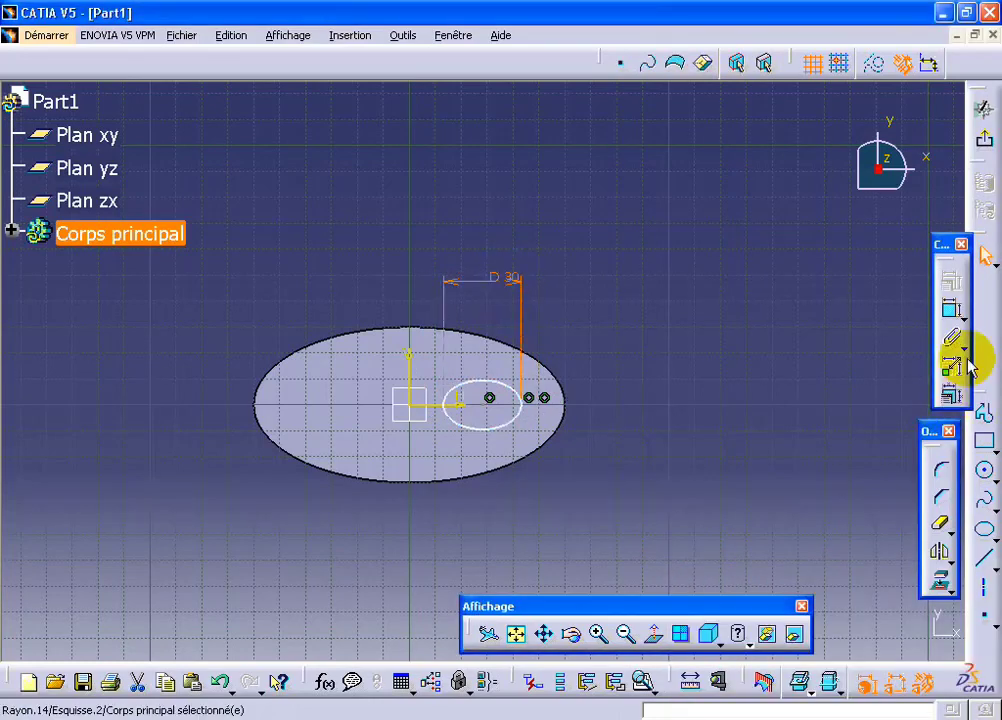
{"action": "left_click", "coordinate": [951, 311]}
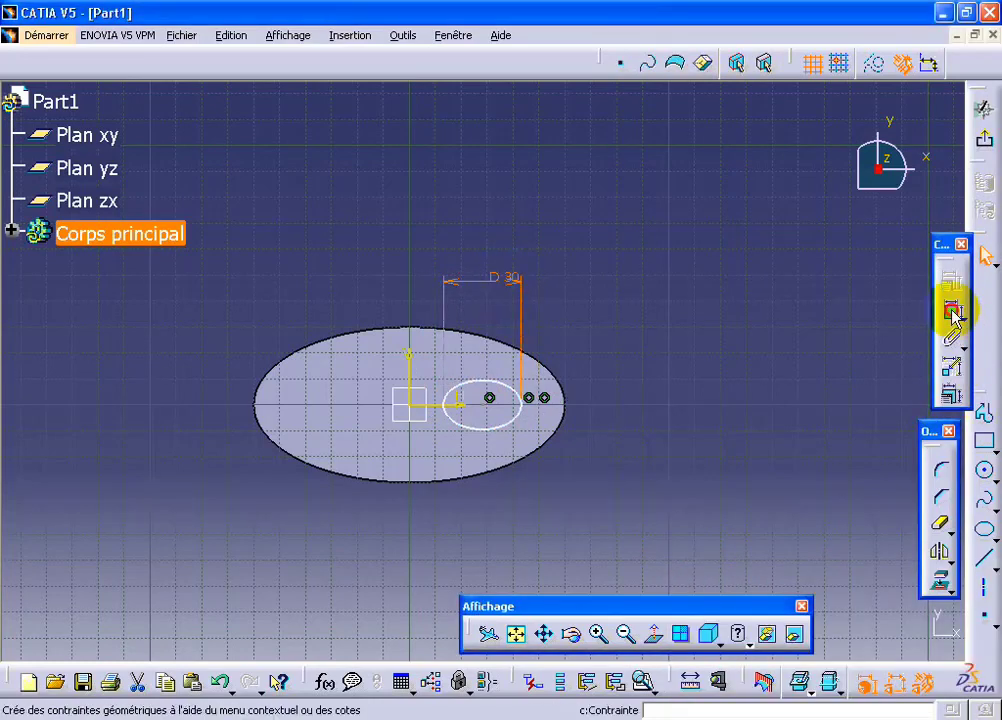
{"action": "left_click", "coordinate": [518, 389]}
{"action": "left_click", "coordinate": [517, 411]}
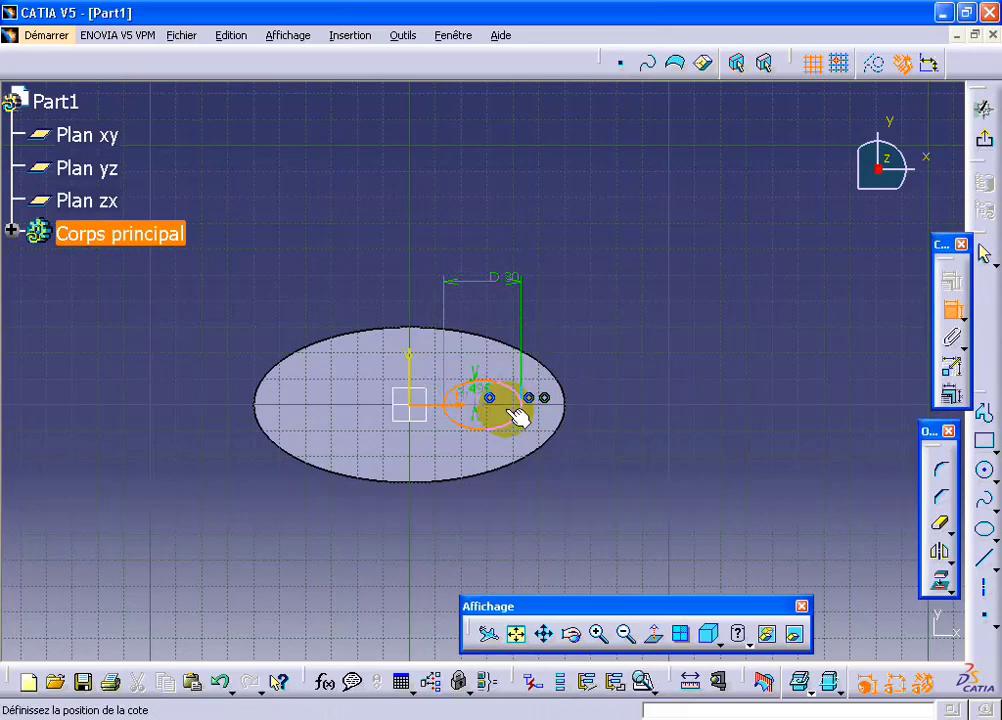
{"action": "left_click", "coordinate": [676, 402]}
{"action": "double_click", "coordinate": [680, 397]}
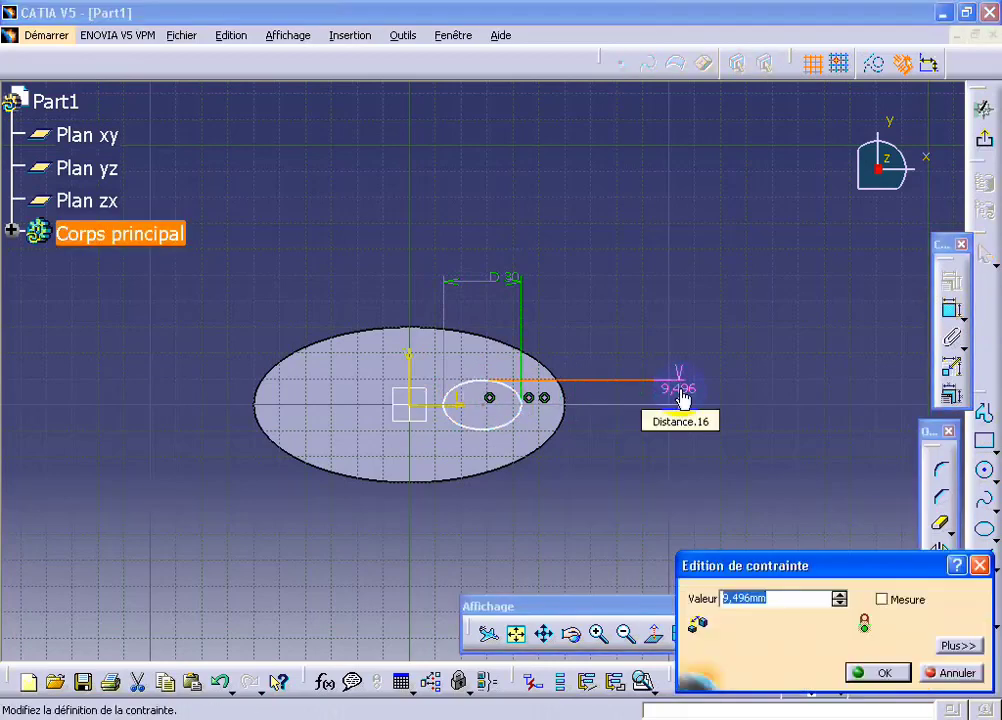
{"action": "type", "text": "10"}
{"action": "key", "text": "Return"}
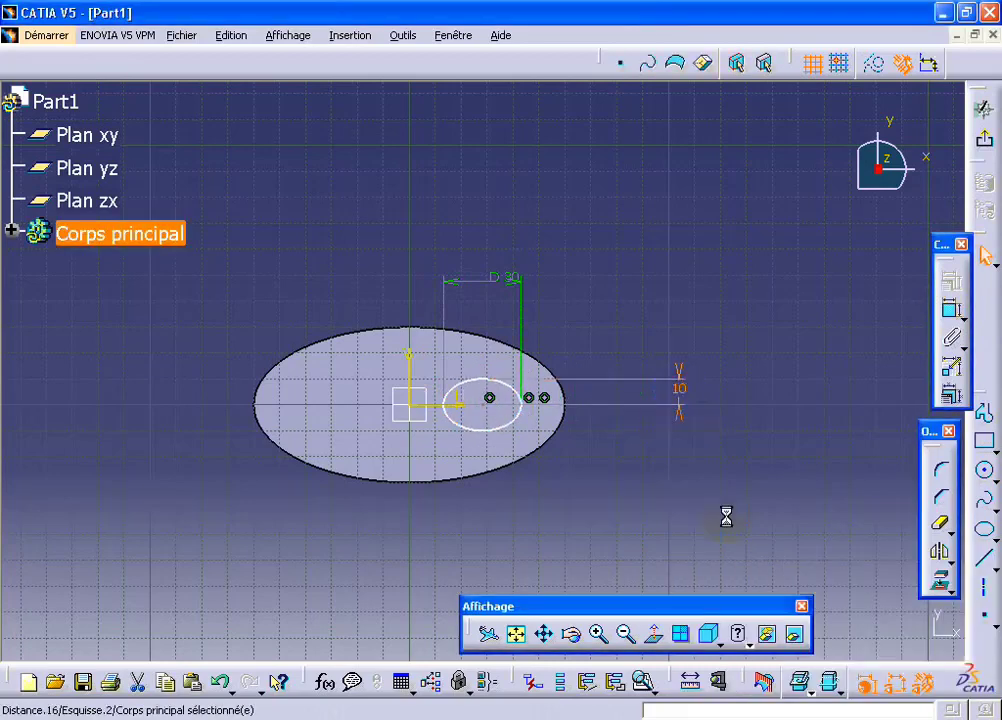
Step: Set the small ellipse's centre 40 mm from the vertical axis
{"action": "left_click", "coordinate": [951, 308]}
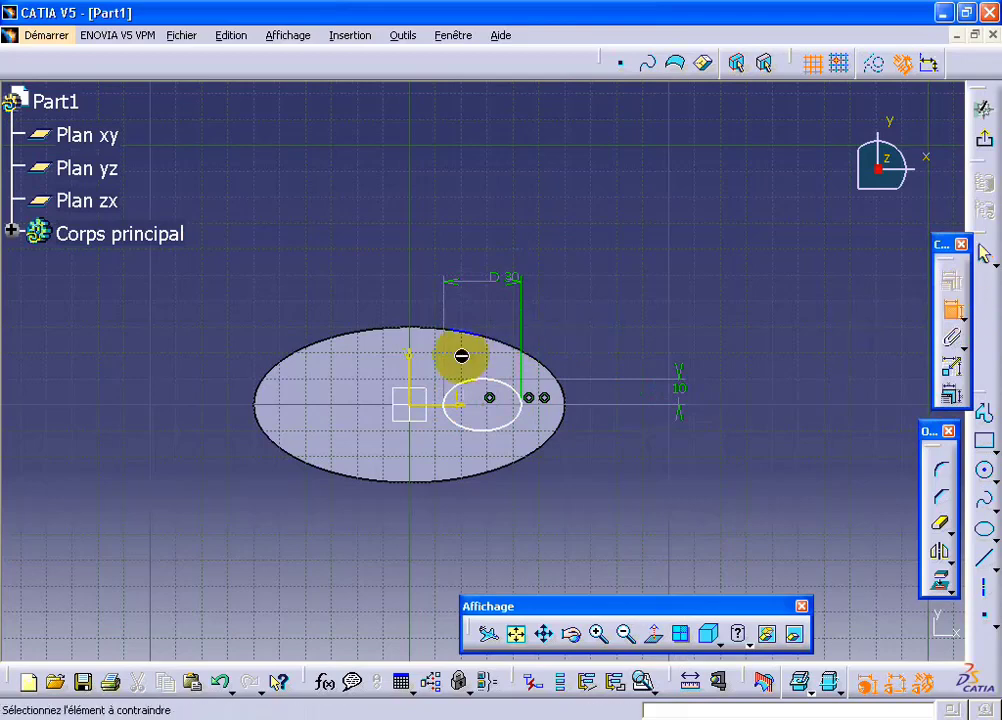
{"action": "left_click", "coordinate": [409, 360]}
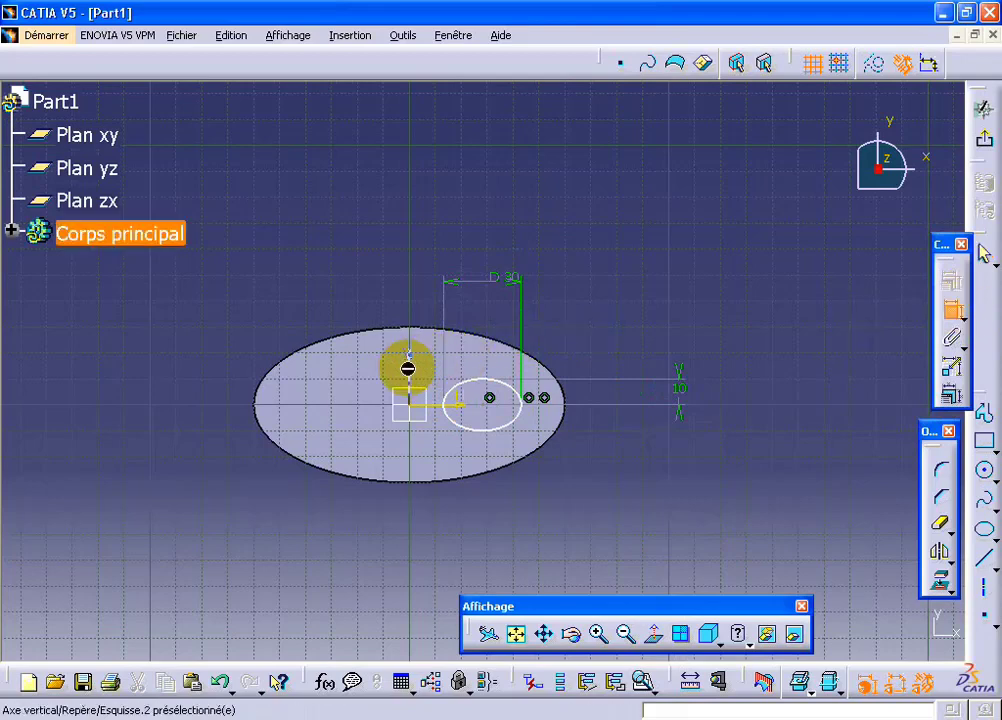
{"action": "left_click", "coordinate": [489, 398]}
{"action": "left_click", "coordinate": [471, 520]}
{"action": "type", "text": "40"}
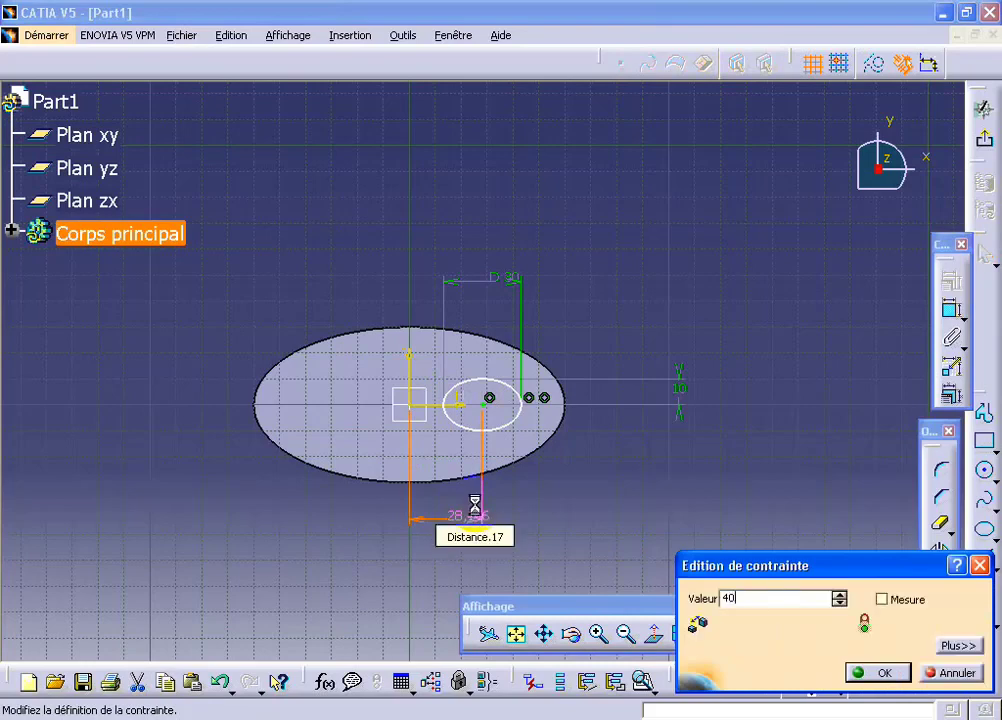
{"action": "key", "text": "Return"}
{"action": "left_click", "coordinate": [560, 443]}
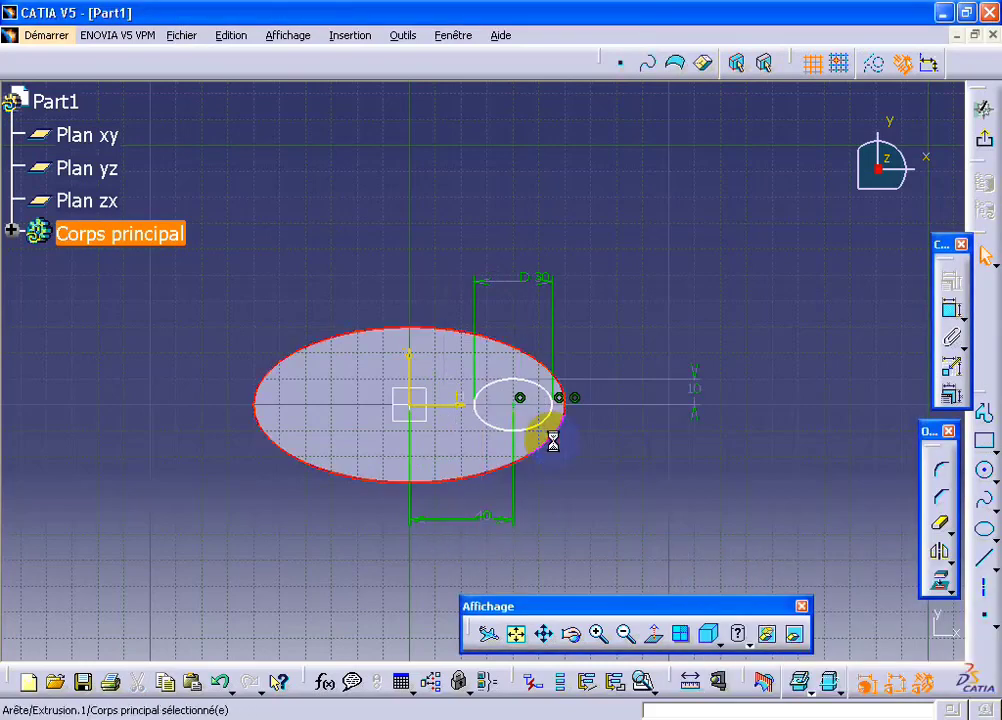
Step: Constrain the small ellipse's long axis horizontal and exit the sketch
{"action": "left_click", "coordinate": [557, 405]}
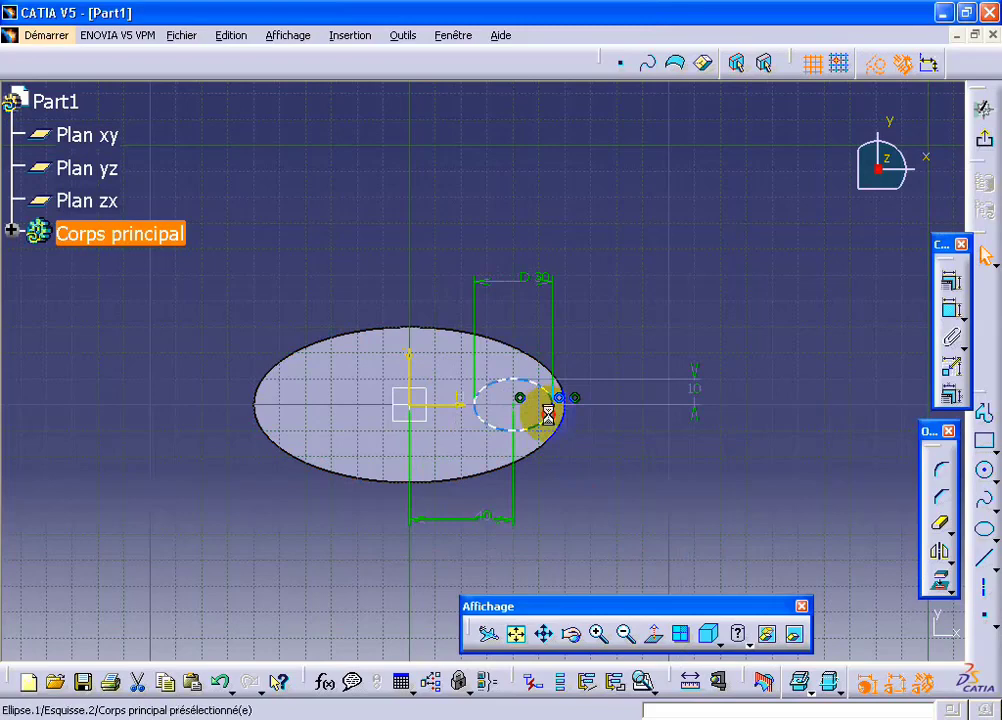
{"action": "left_click", "coordinate": [952, 285]}
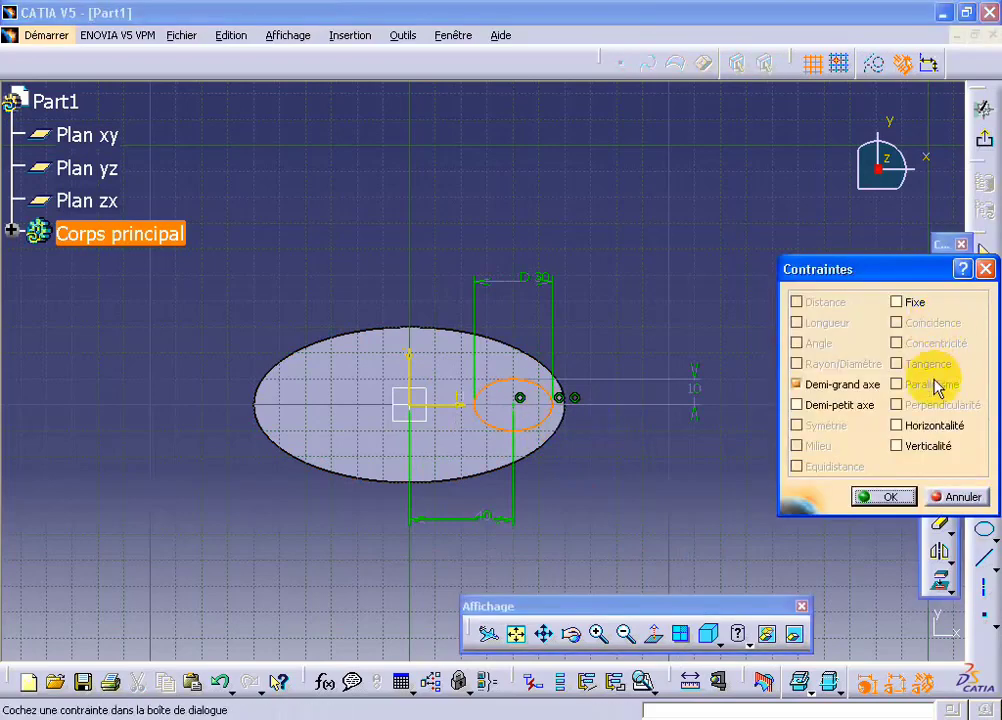
{"action": "left_click", "coordinate": [910, 427]}
{"action": "left_click", "coordinate": [888, 497]}
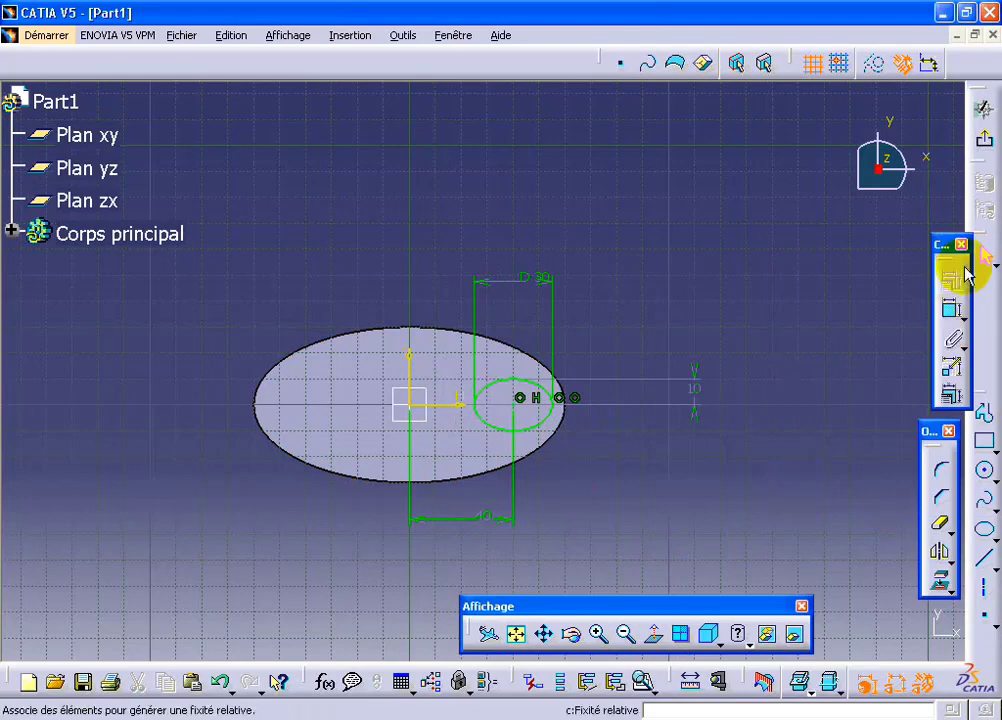
{"action": "left_click", "coordinate": [982, 150]}
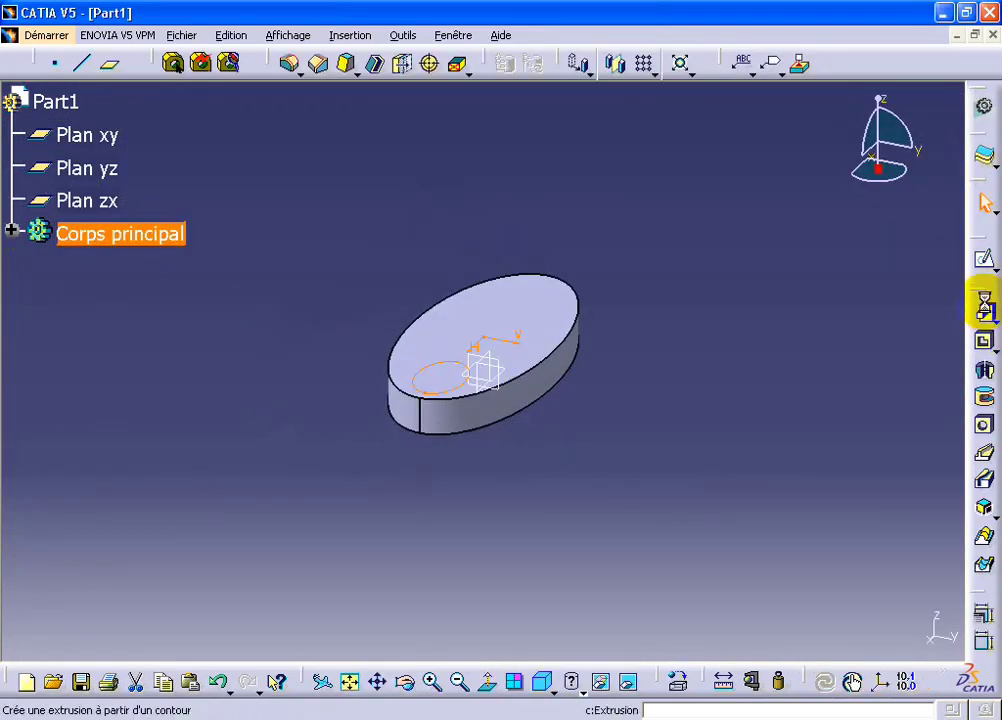
Step: Pad the small ellipse sketch 15 mm into Extrusion.2, then select the new boss's top face
{"action": "left_click", "coordinate": [984, 309]}
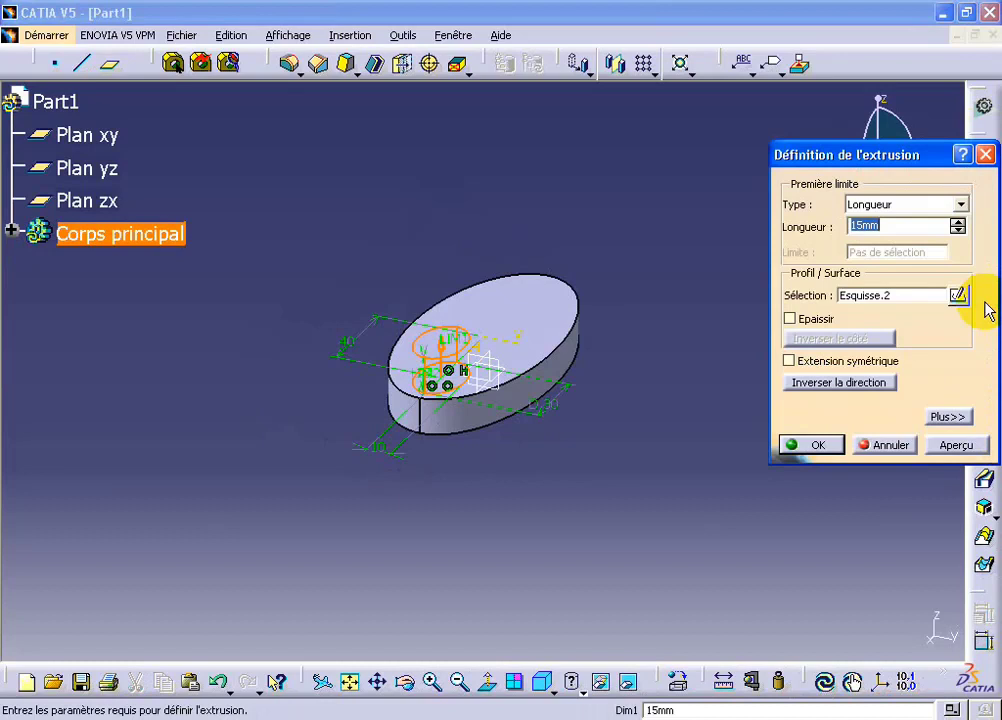
{"action": "type", "text": "5"}
{"action": "key", "text": "Return"}
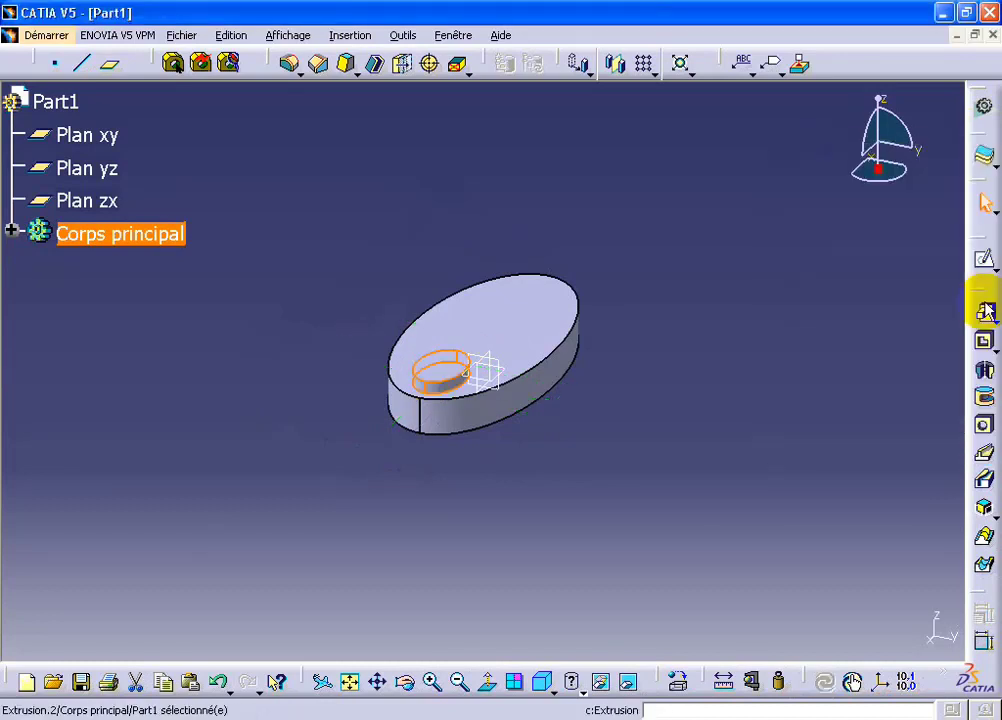
{"action": "left_click", "coordinate": [456, 375]}
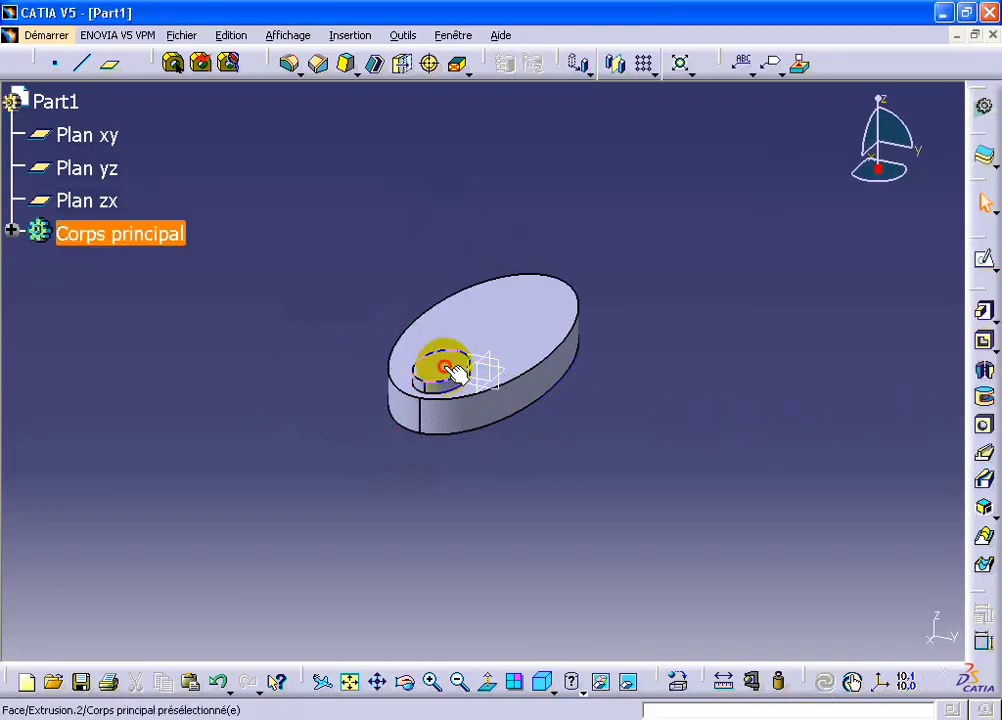
Step: Start a sketch on the boss top and draw a small circle at its centre
{"action": "left_click", "coordinate": [984, 259]}
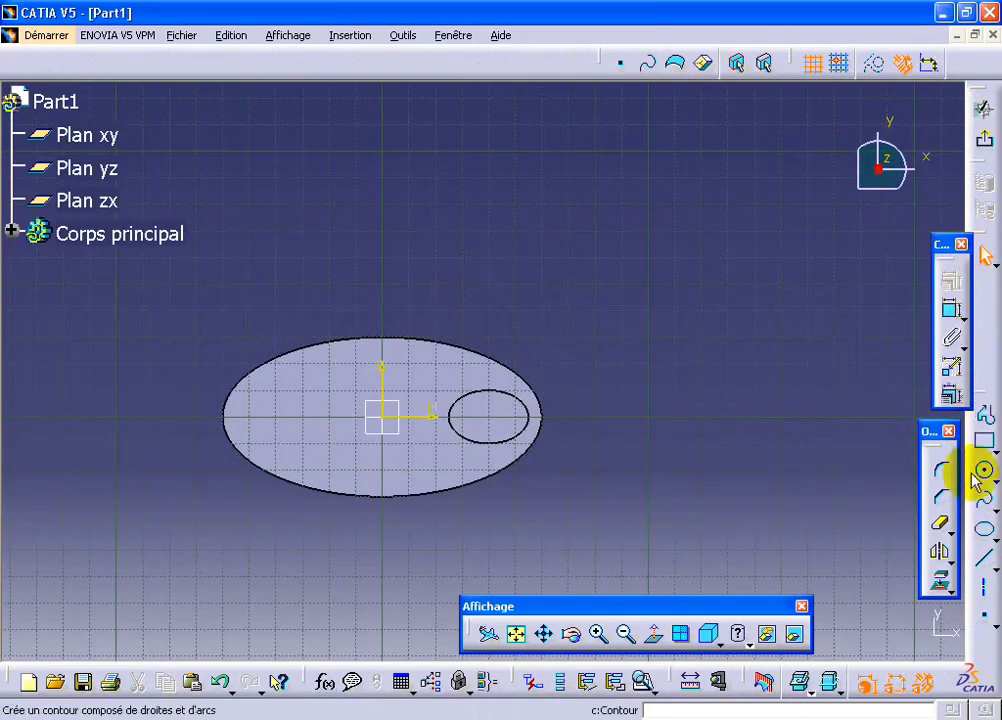
{"action": "left_click", "coordinate": [984, 470]}
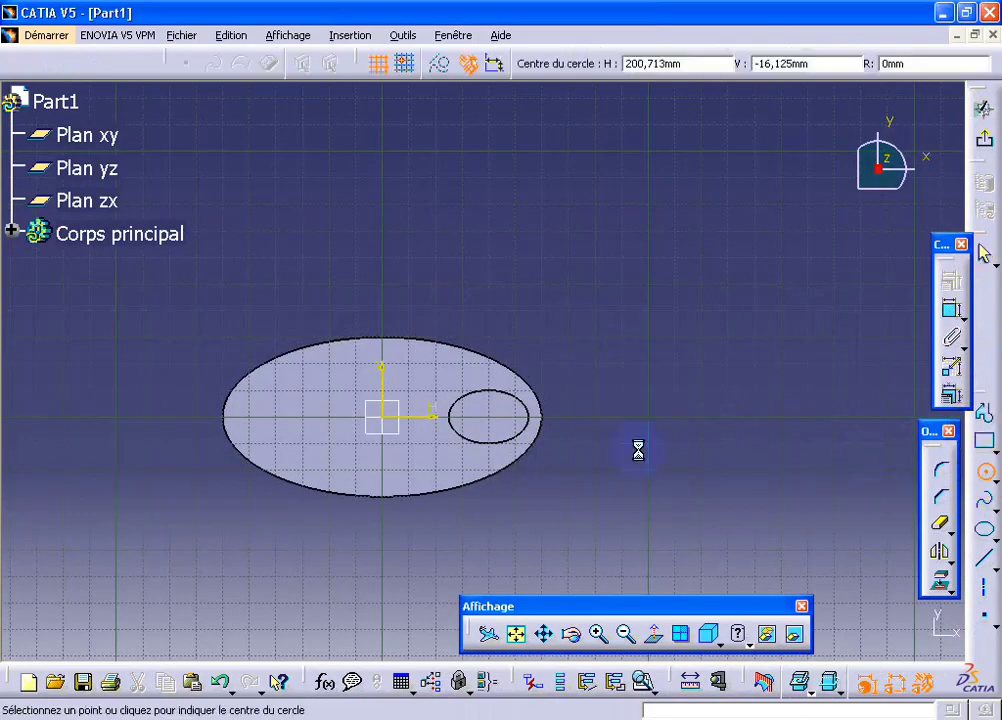
{"action": "left_click", "coordinate": [494, 417]}
{"action": "left_click", "coordinate": [497, 404]}
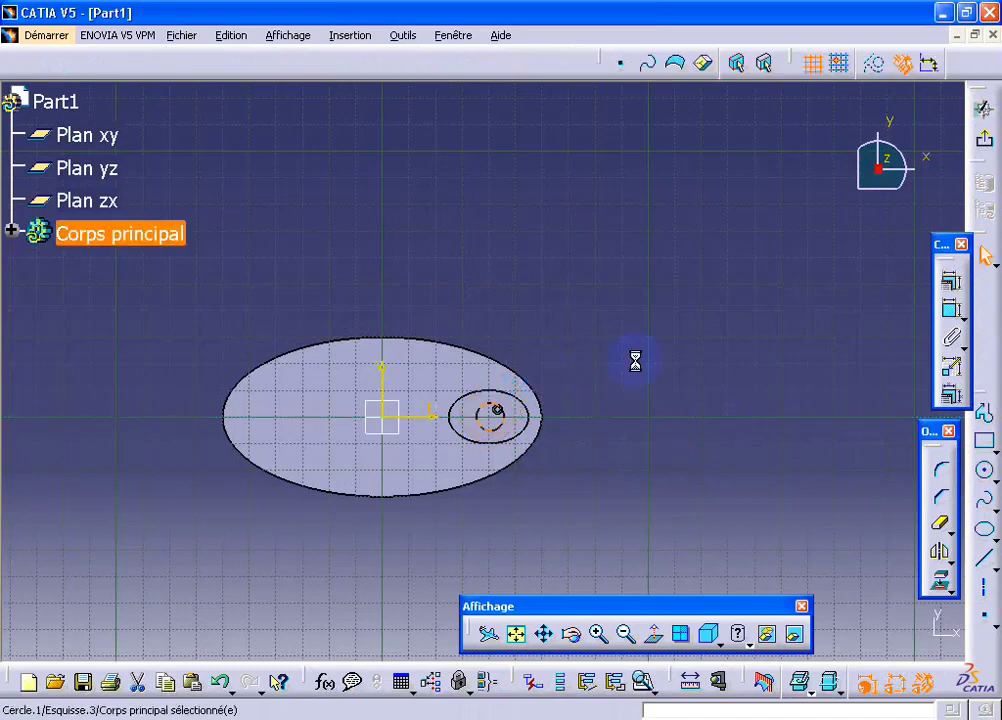
Step: Constrain the circle 40 mm from the vertical axis with a 10 mm diameter
{"action": "left_click", "coordinate": [952, 309]}
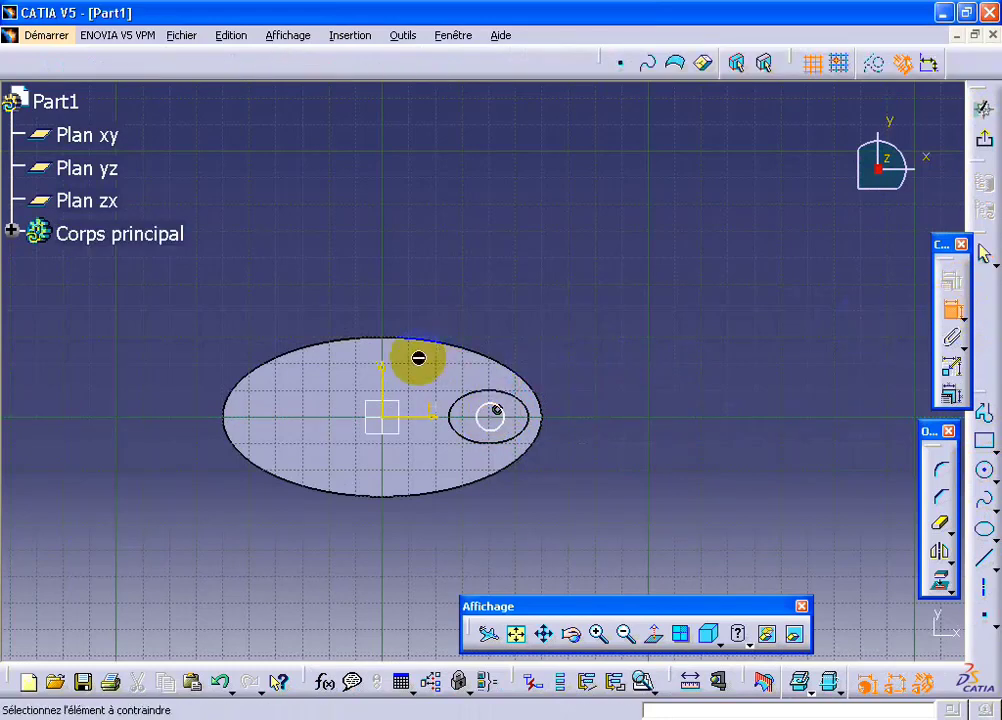
{"action": "left_click", "coordinate": [382, 380]}
{"action": "left_click", "coordinate": [497, 418]}
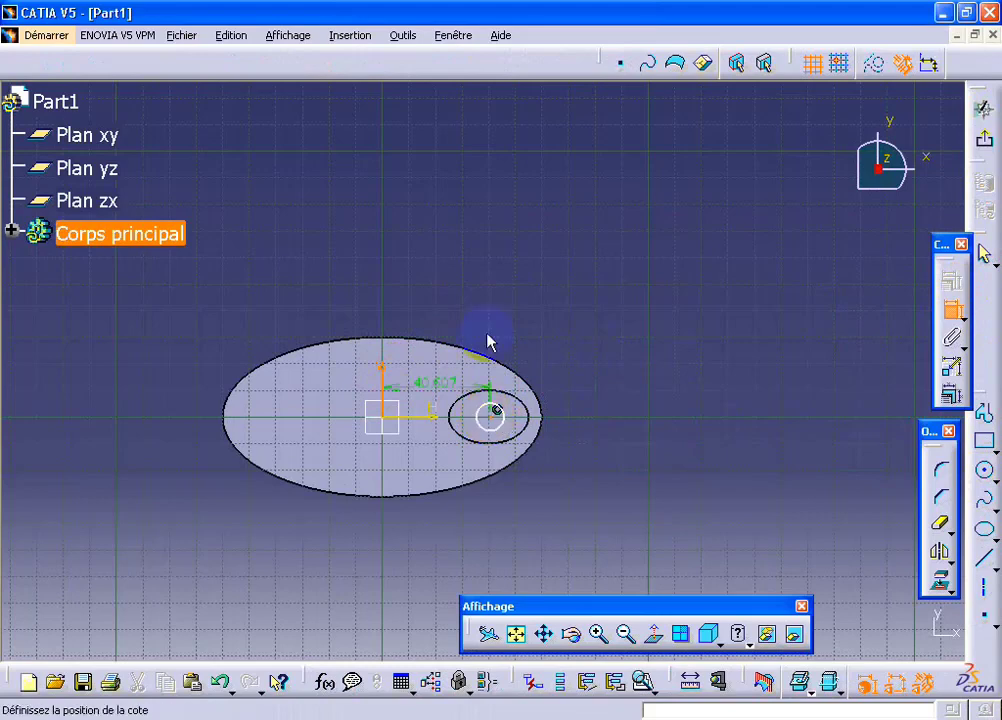
{"action": "double_click", "coordinate": [480, 295]}
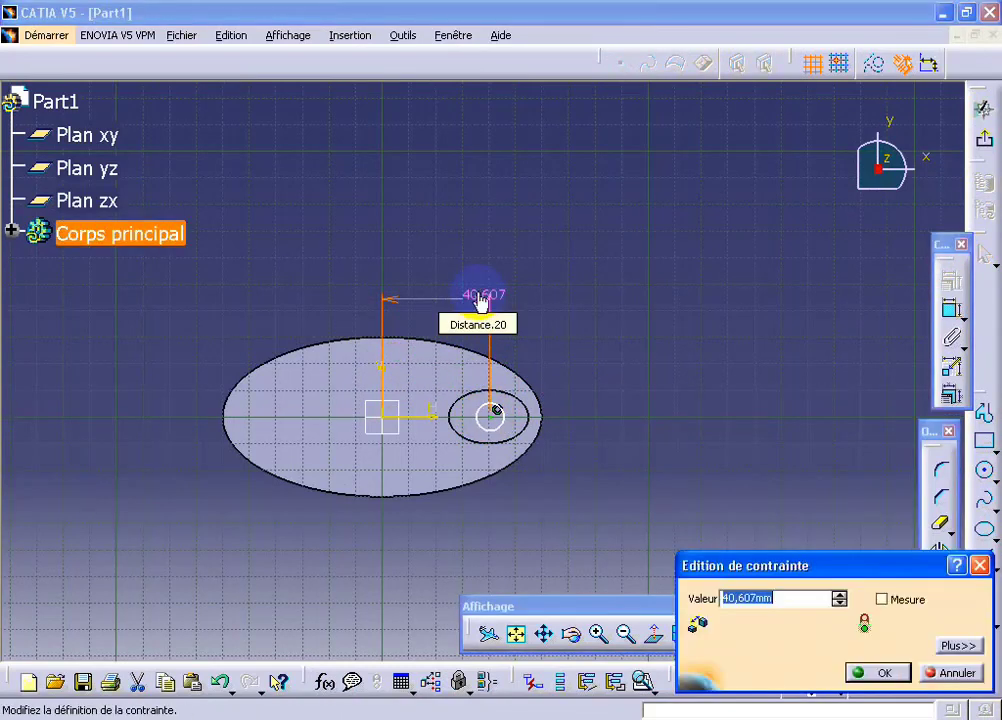
{"action": "type", "text": "40"}
{"action": "key", "text": "Return"}
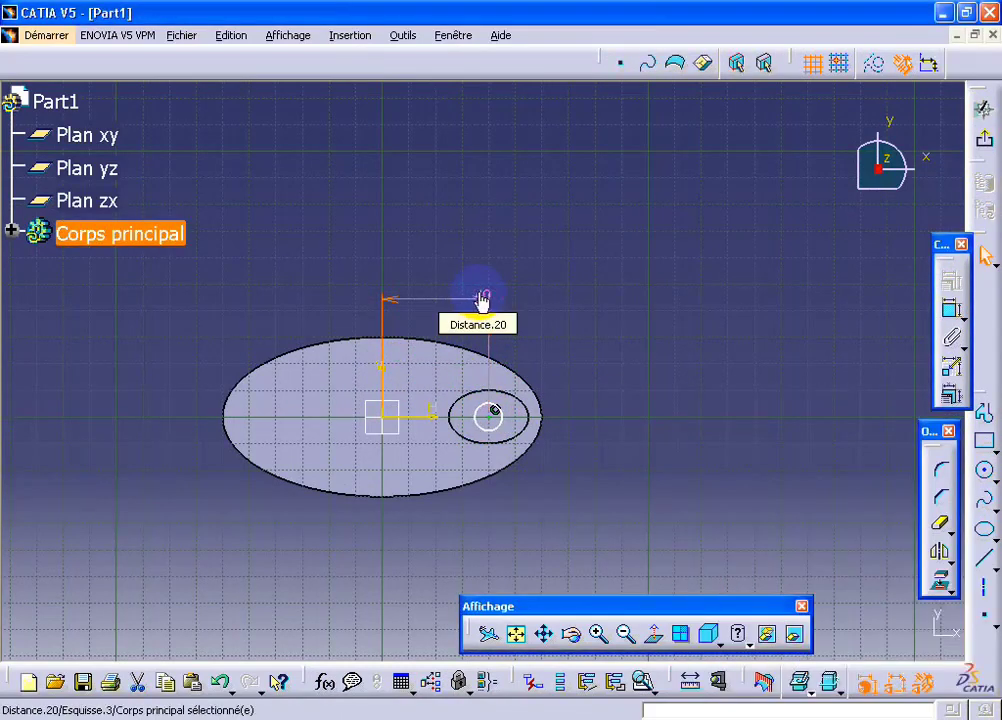
{"action": "left_click", "coordinate": [952, 310]}
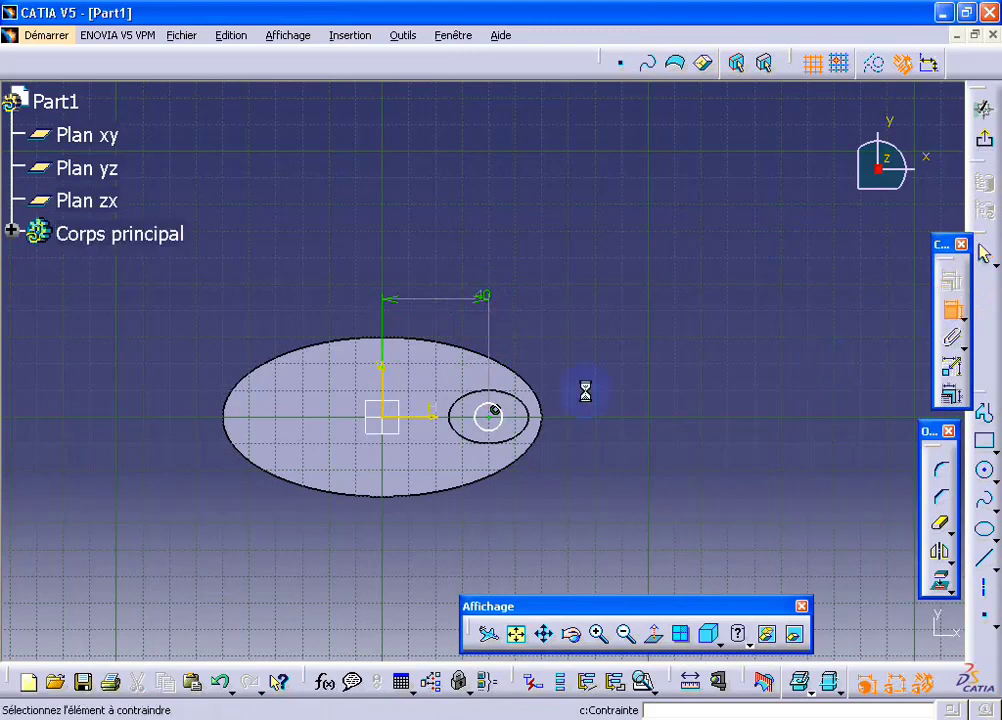
{"action": "left_click", "coordinate": [505, 413]}
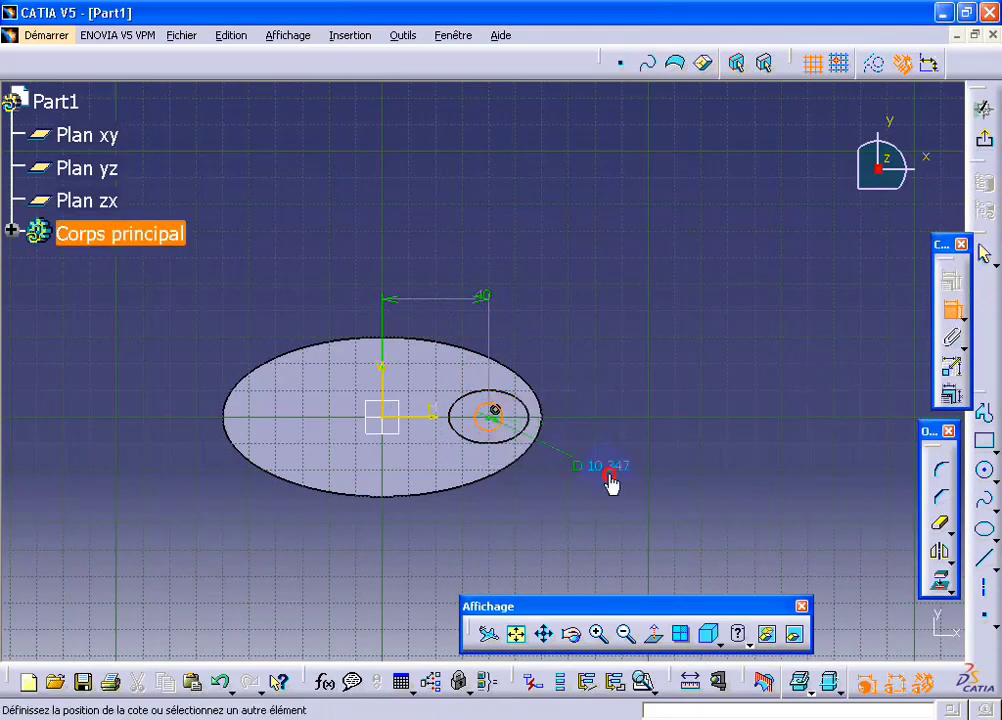
{"action": "double_click", "coordinate": [609, 482]}
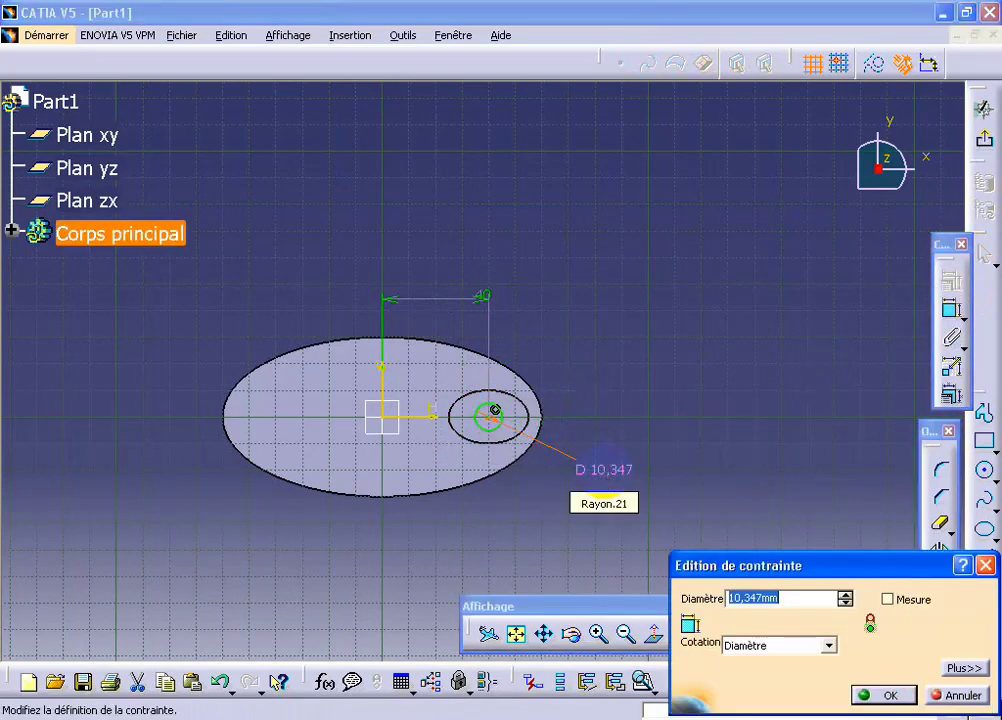
{"action": "type", "text": "10"}
{"action": "key", "text": "Return"}
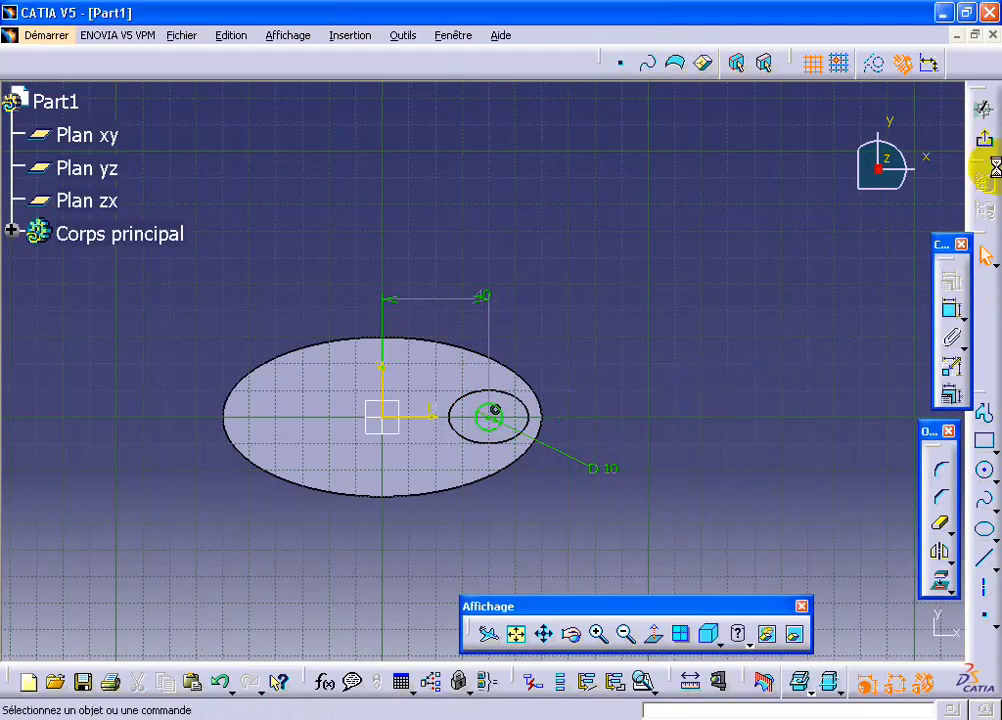
Step: Exit the sketch and pocket the 10 mm circle with type Up to last
{"action": "left_click", "coordinate": [984, 141]}
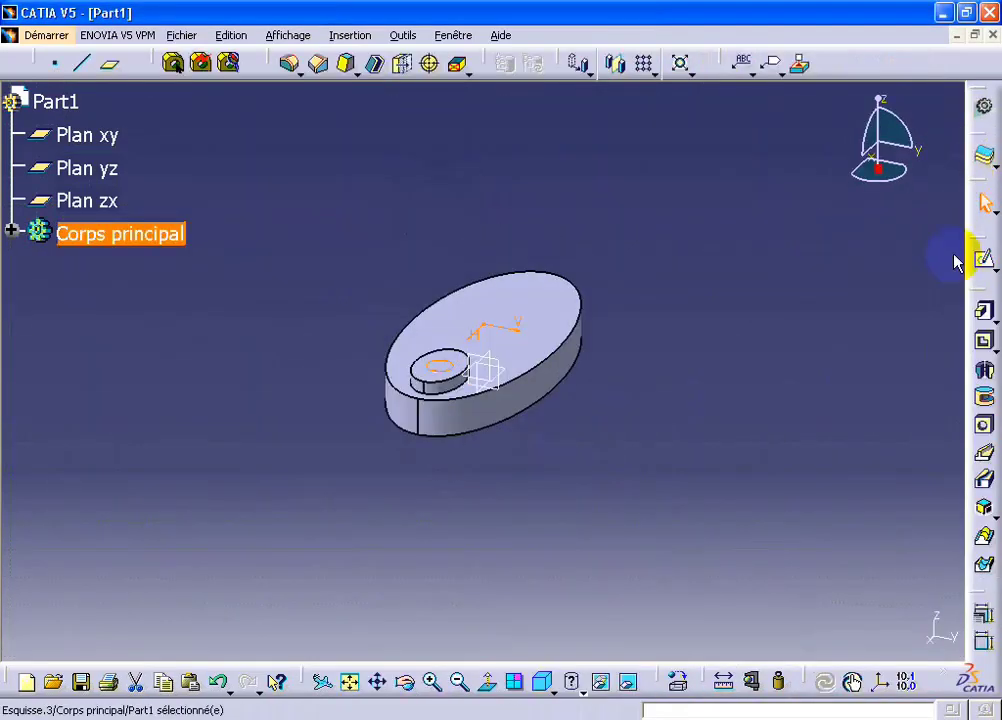
{"action": "left_click", "coordinate": [982, 342]}
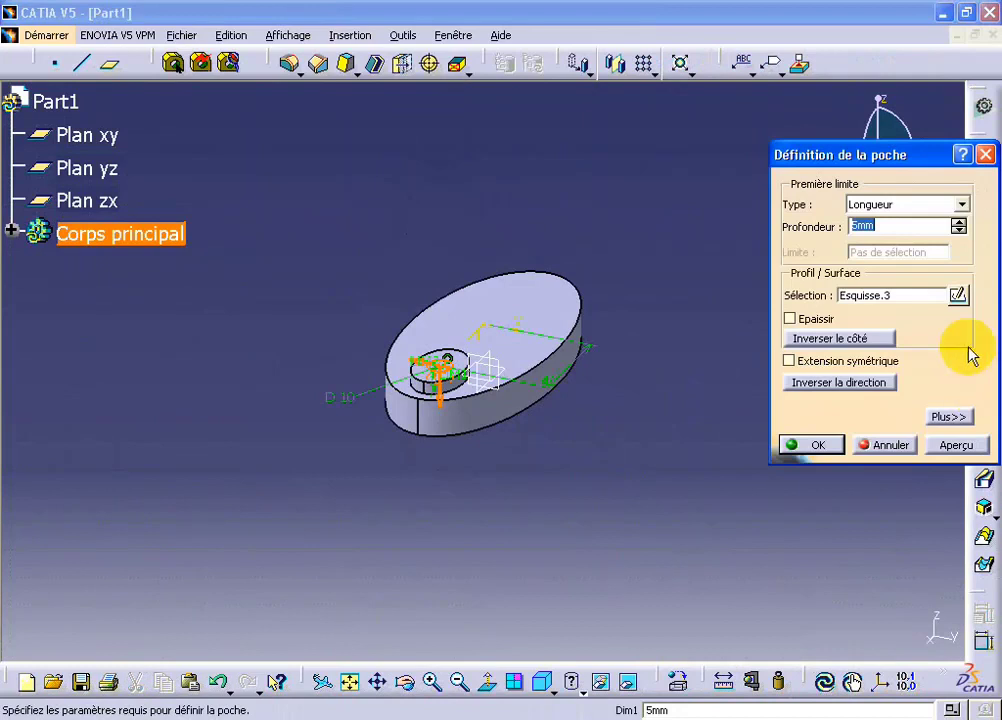
{"action": "left_click", "coordinate": [962, 202]}
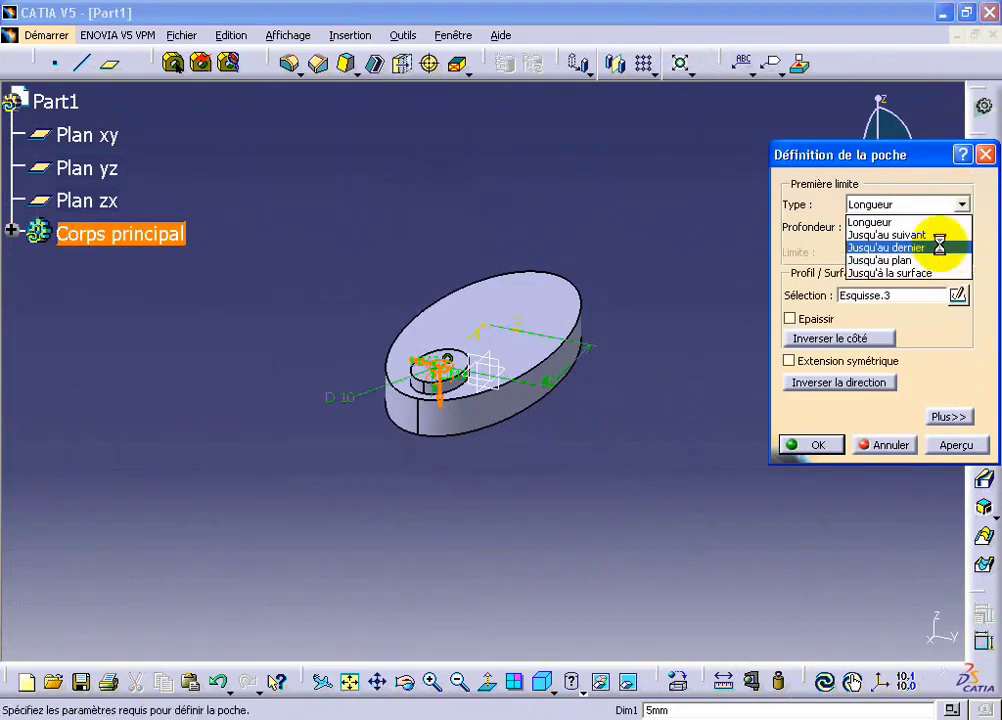
{"action": "left_click", "coordinate": [900, 250]}
{"action": "left_click", "coordinate": [835, 447]}
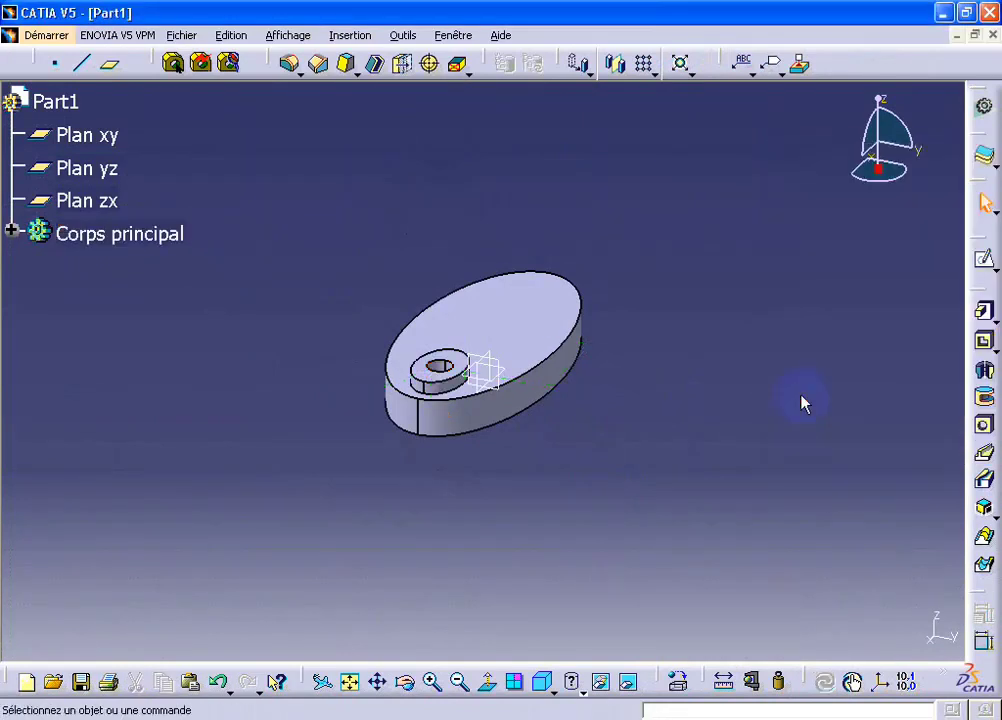
Step: Orbit the part to inspect the hole, then select the yz plane for sketching
{"action": "left_click", "coordinate": [403, 681]}
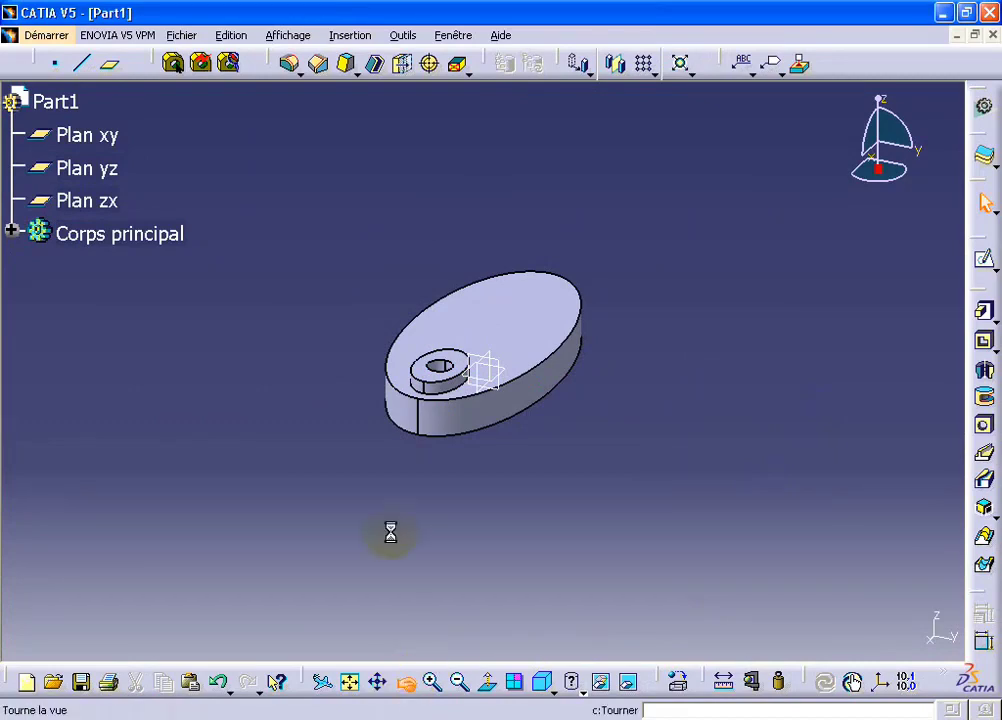
{"action": "mouse_move", "coordinate": [391, 532]}
{"action": "left_mouse_down"}
{"action": "mouse_move", "coordinate": [499, 516]}
{"action": "mouse_move", "coordinate": [671, 465]}
{"action": "left_mouse_up"}
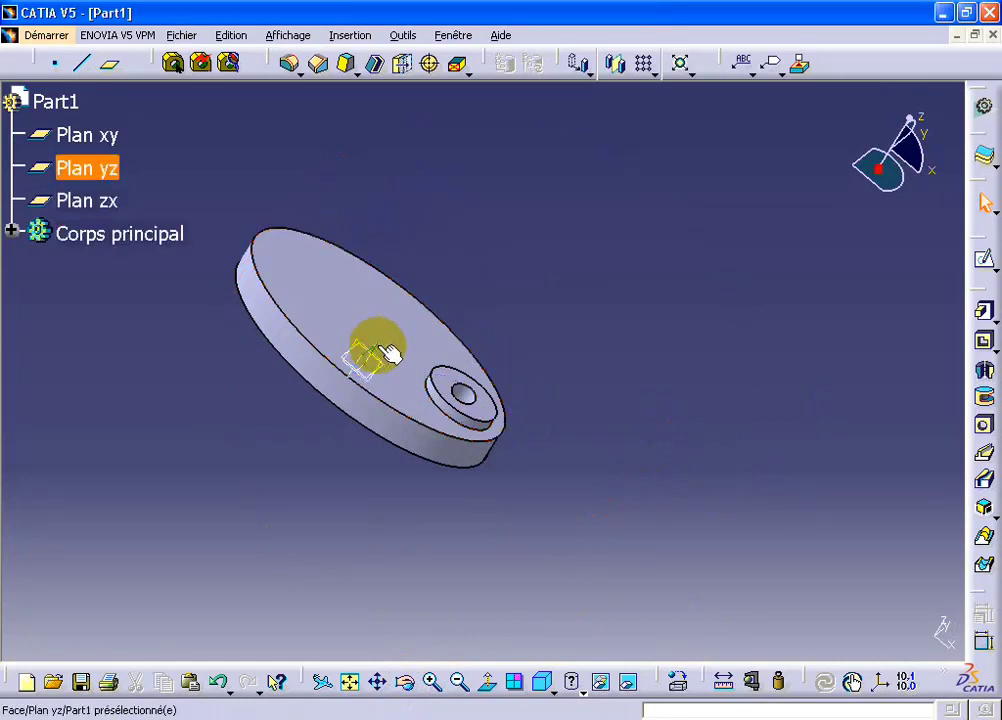
{"action": "left_click", "coordinate": [478, 350]}
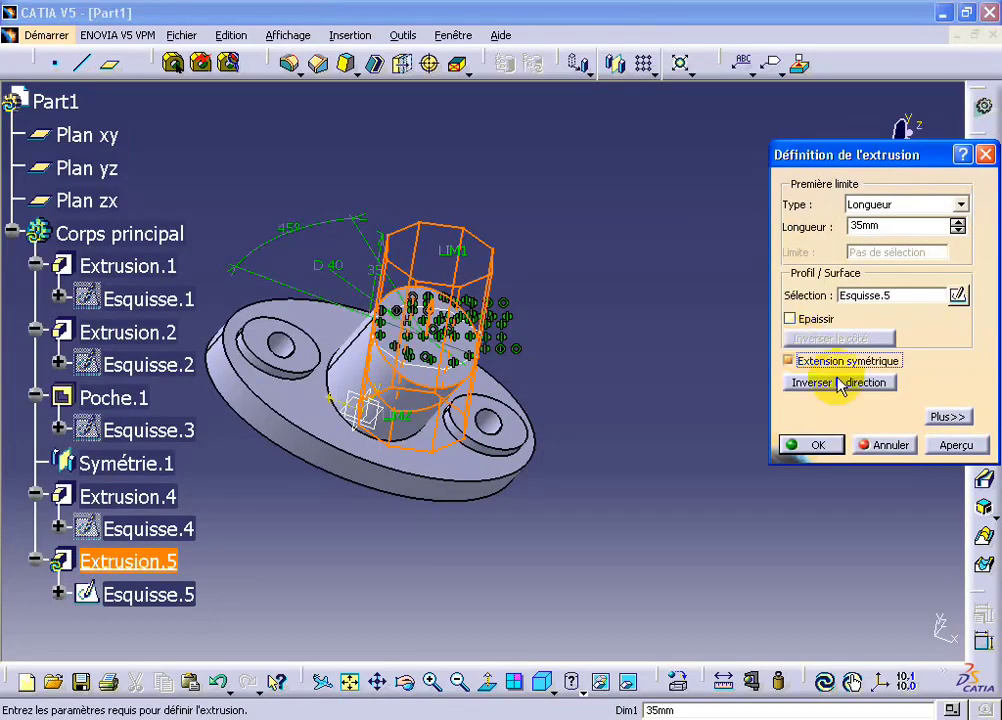
Step: Turn off symmetric extension and give the octagon extrusion 35 mm in both first and second limits
{"action": "left_click", "coordinate": [814, 365]}
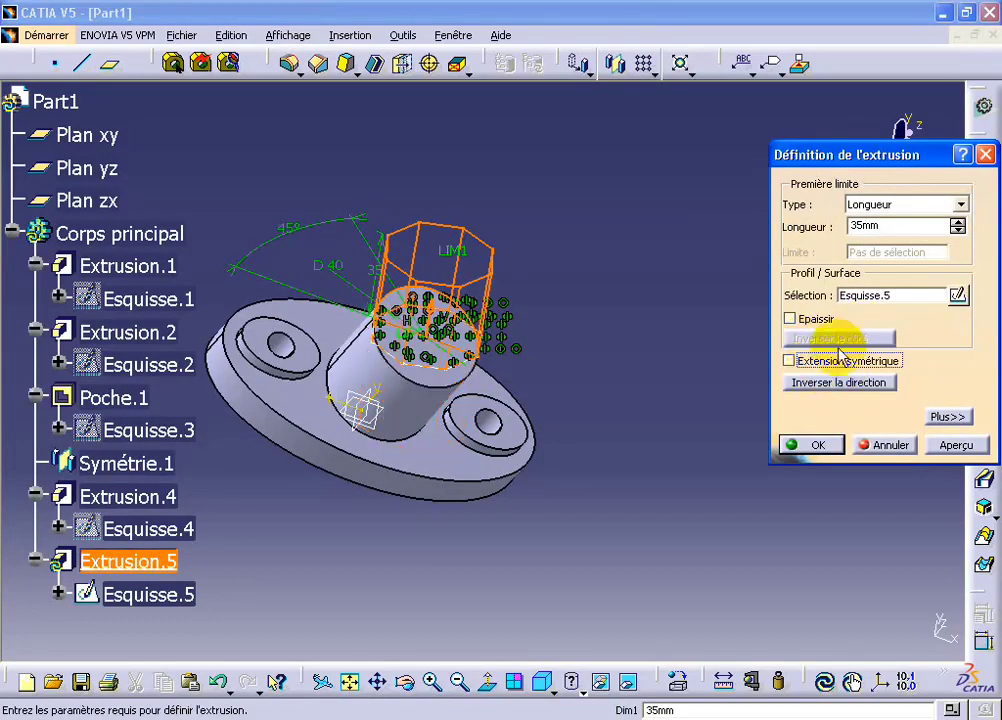
{"action": "left_click", "coordinate": [948, 418]}
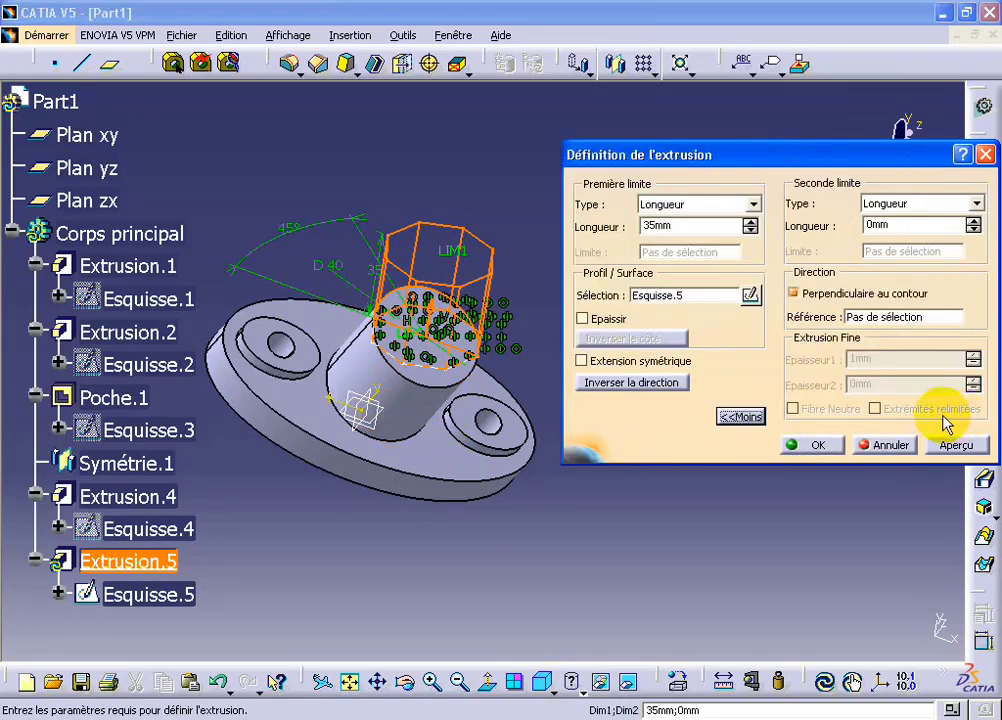
{"action": "left_click", "coordinate": [704, 224]}
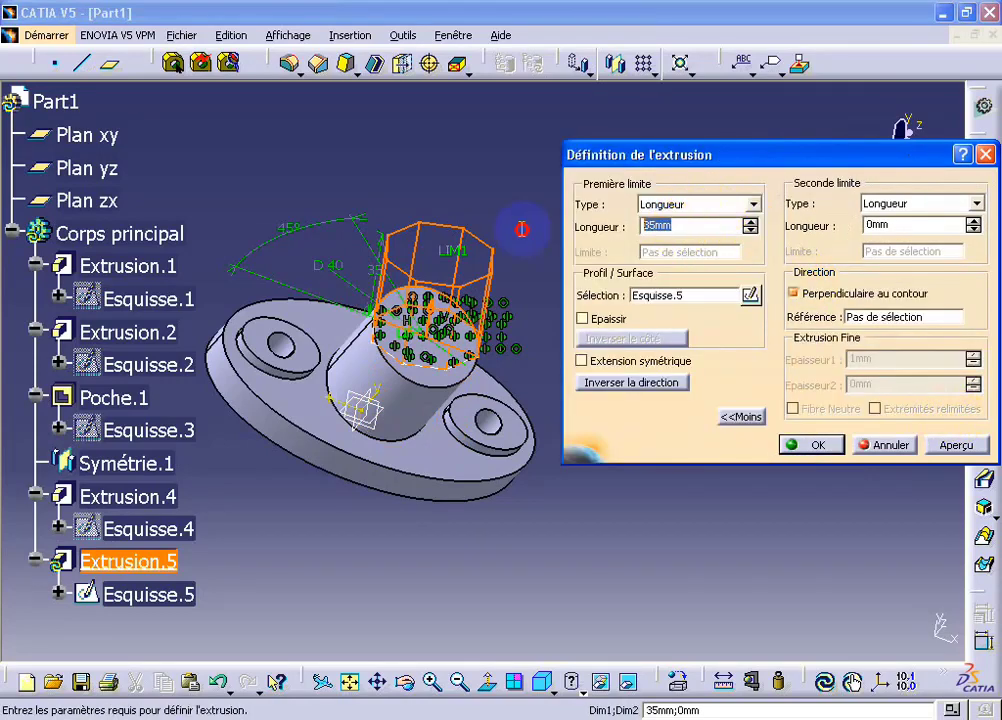
{"action": "left_click", "coordinate": [897, 224]}
{"action": "type", "text": "35"}
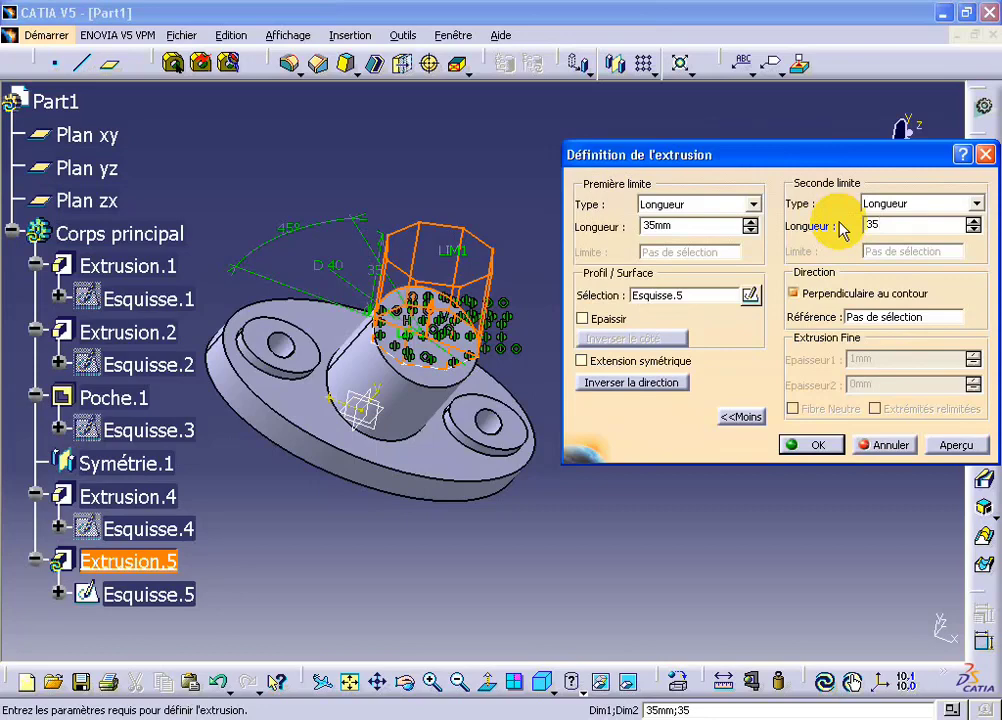
{"action": "left_click", "coordinate": [893, 226]}
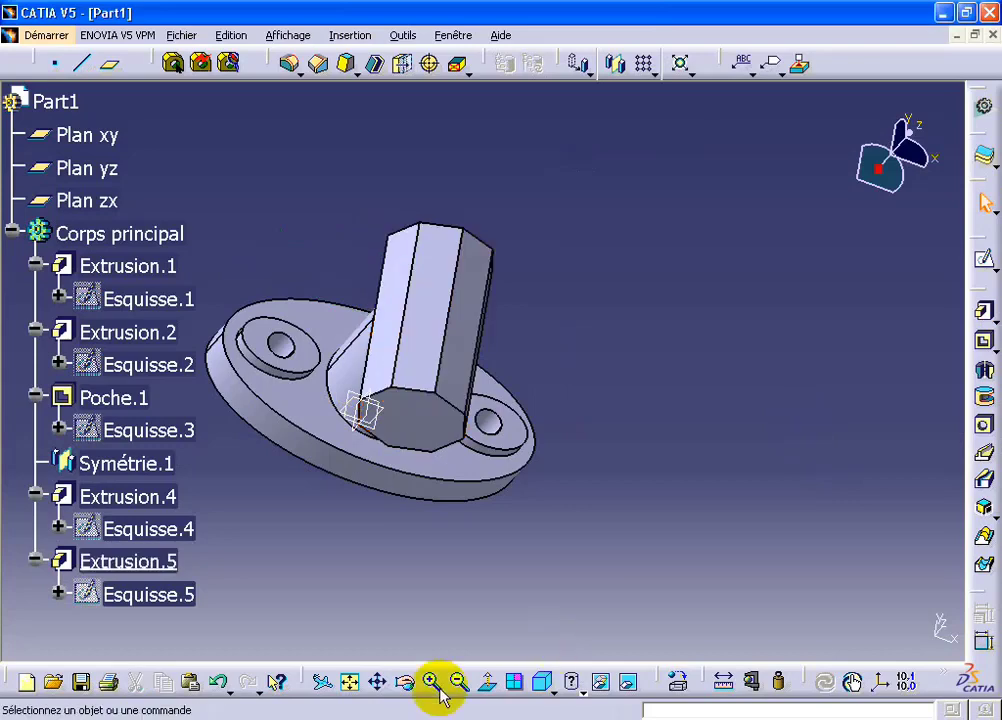
{"action": "left_click", "coordinate": [405, 681]}
Step: Orbit to the bar's octagonal end and sketch a circle on that face
{"action": "mouse_move", "coordinate": [441, 284]}
{"action": "left_mouse_down"}
{"action": "mouse_move", "coordinate": [497, 466]}
{"action": "mouse_move", "coordinate": [512, 376]}
{"action": "left_mouse_up"}
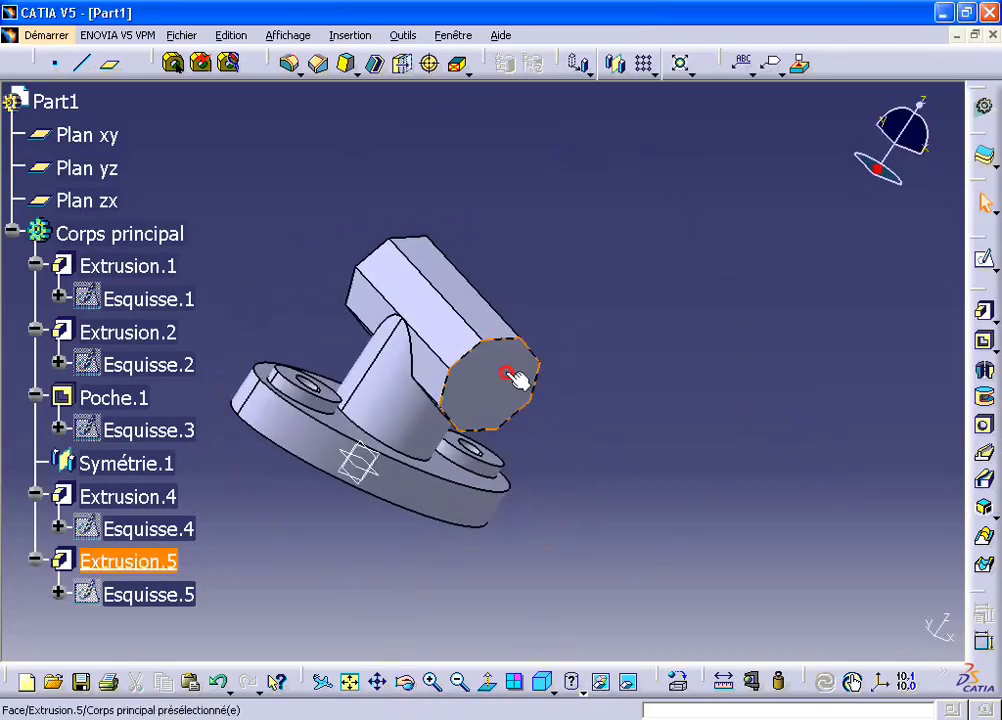
{"action": "left_click", "coordinate": [985, 260]}
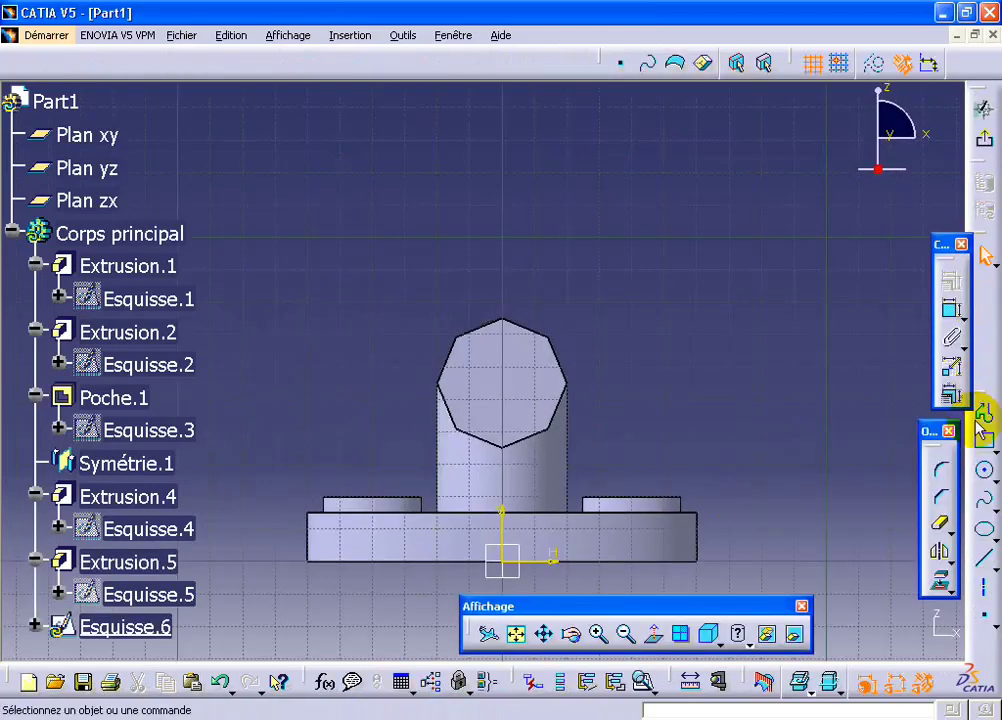
{"action": "left_click", "coordinate": [985, 469]}
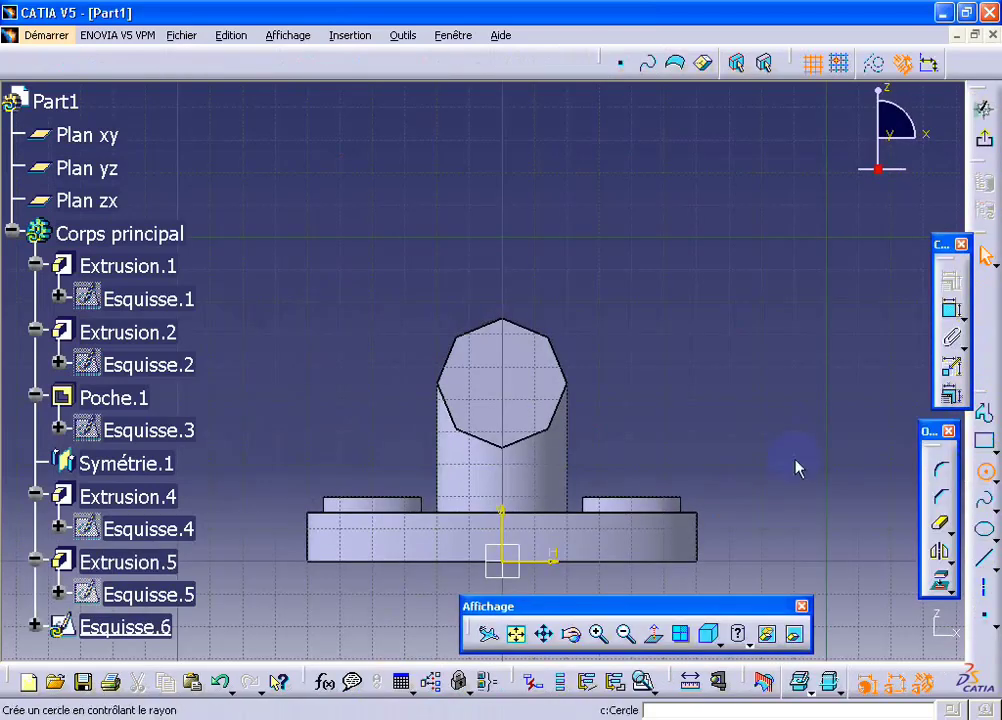
{"action": "left_click", "coordinate": [502, 378]}
{"action": "left_click", "coordinate": [530, 345]}
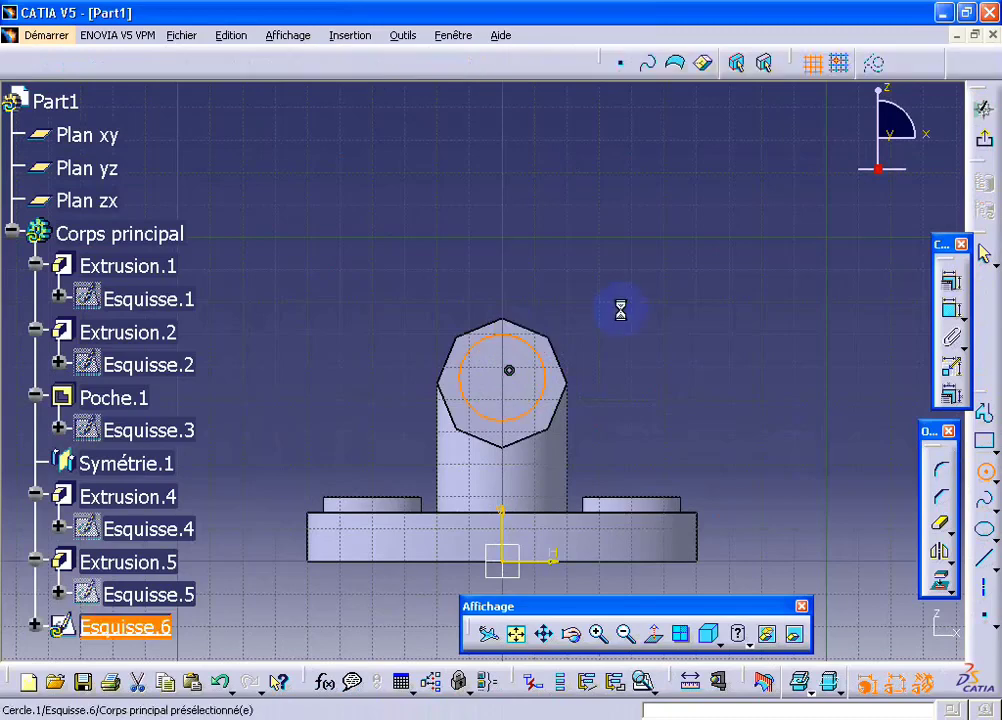
Step: Dimension the circle at 20 mm diameter, 55 mm above the horizontal axis, and exit the sketch
{"action": "left_click", "coordinate": [950, 308]}
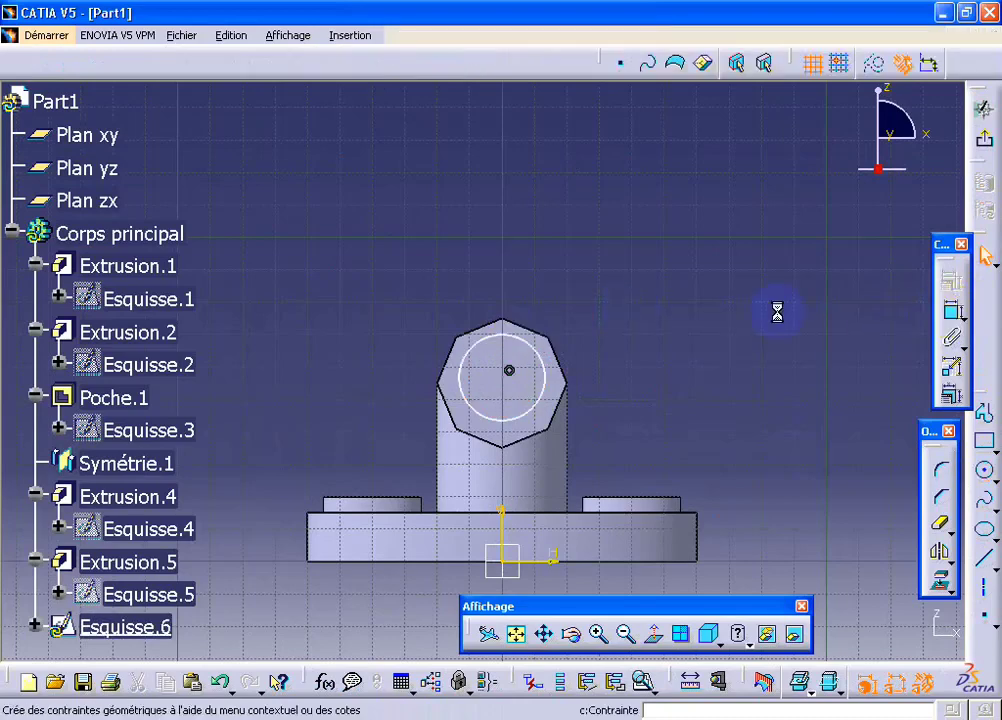
{"action": "left_click", "coordinate": [540, 350]}
{"action": "double_click", "coordinate": [705, 333]}
{"action": "type", "text": "20"}
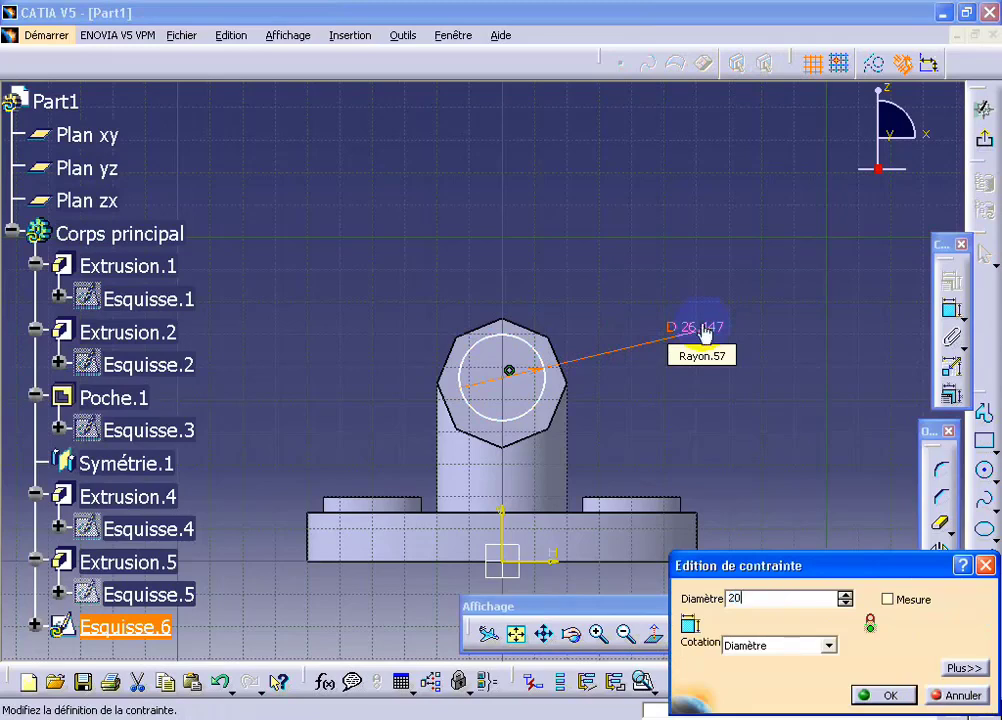
{"action": "key", "text": "Return"}
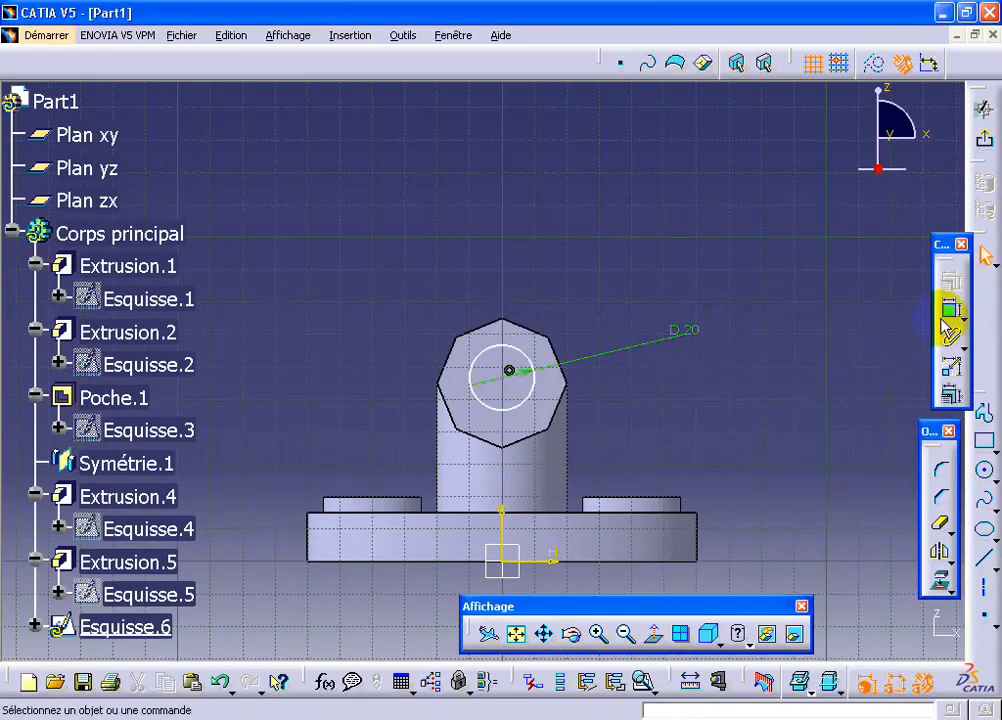
{"action": "left_click", "coordinate": [951, 309]}
{"action": "left_click", "coordinate": [549, 562]}
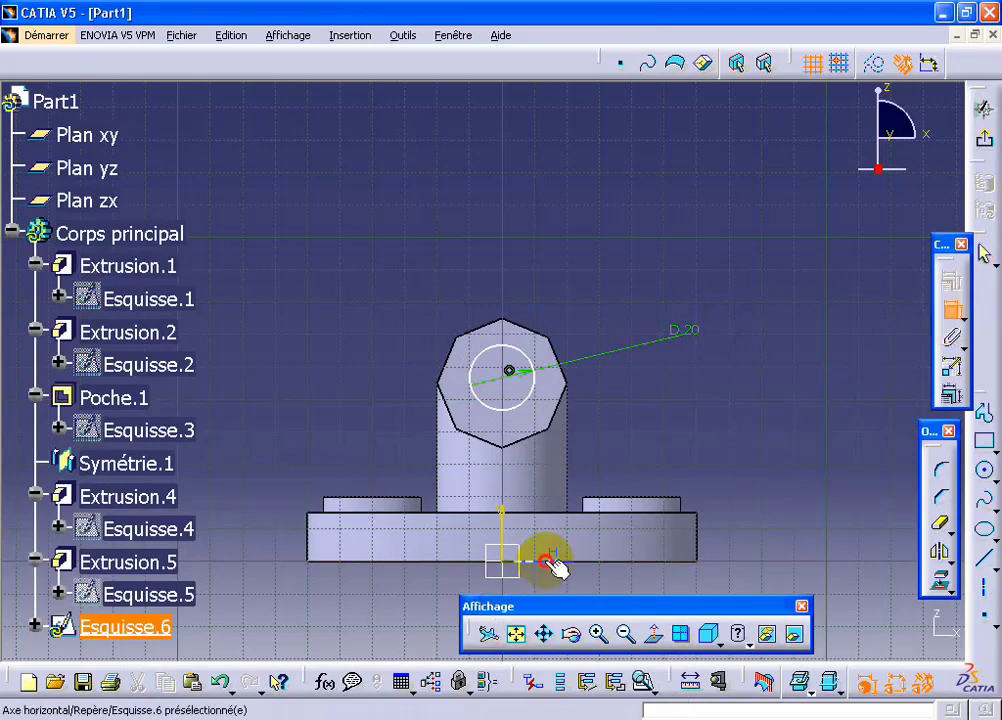
{"action": "left_click", "coordinate": [509, 373]}
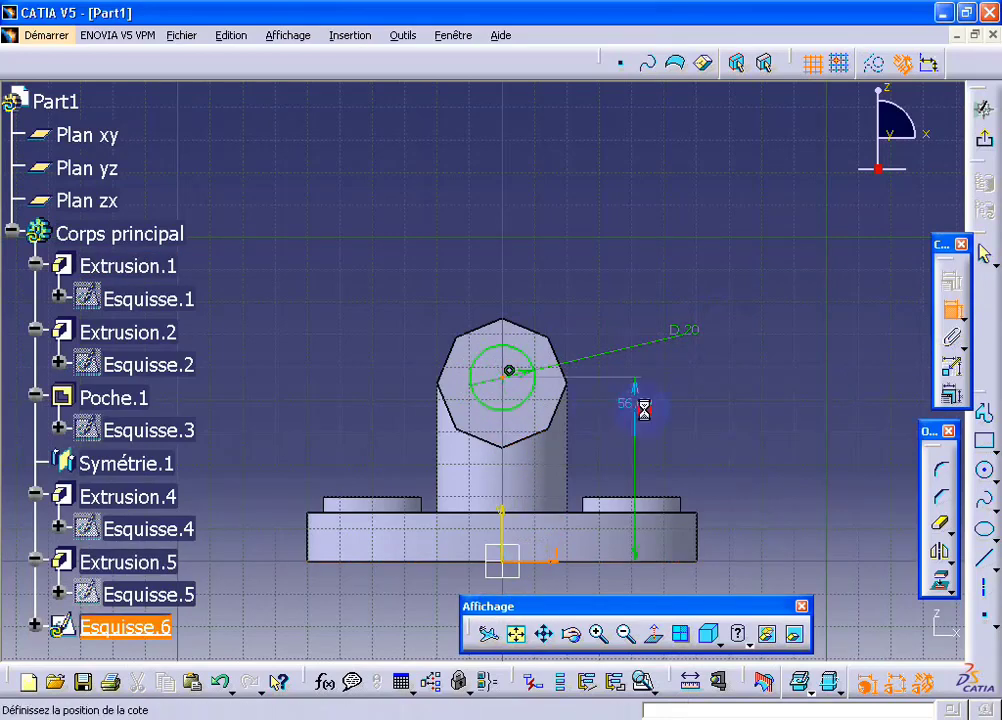
{"action": "double_click", "coordinate": [637, 412]}
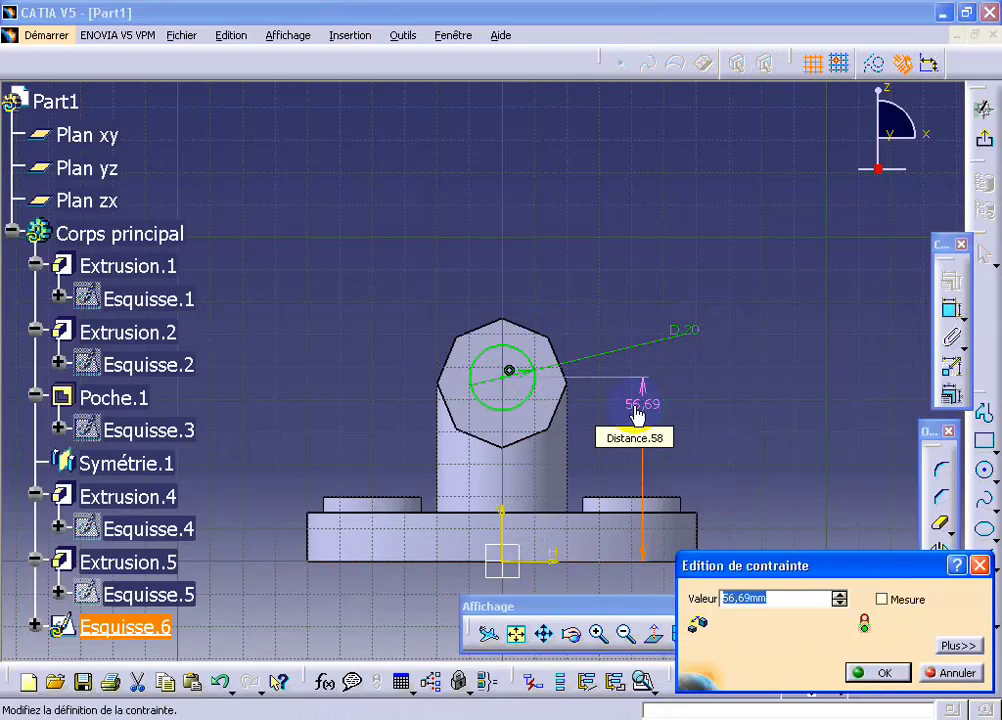
{"action": "type", "text": "55"}
{"action": "key", "text": "Return"}
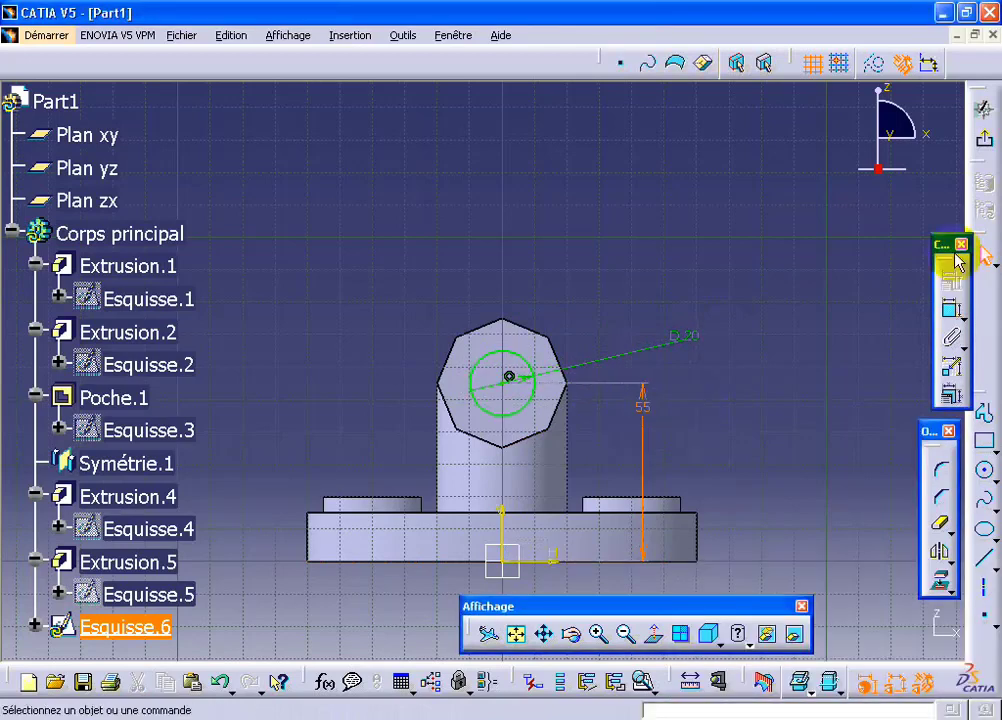
{"action": "left_click", "coordinate": [988, 143]}
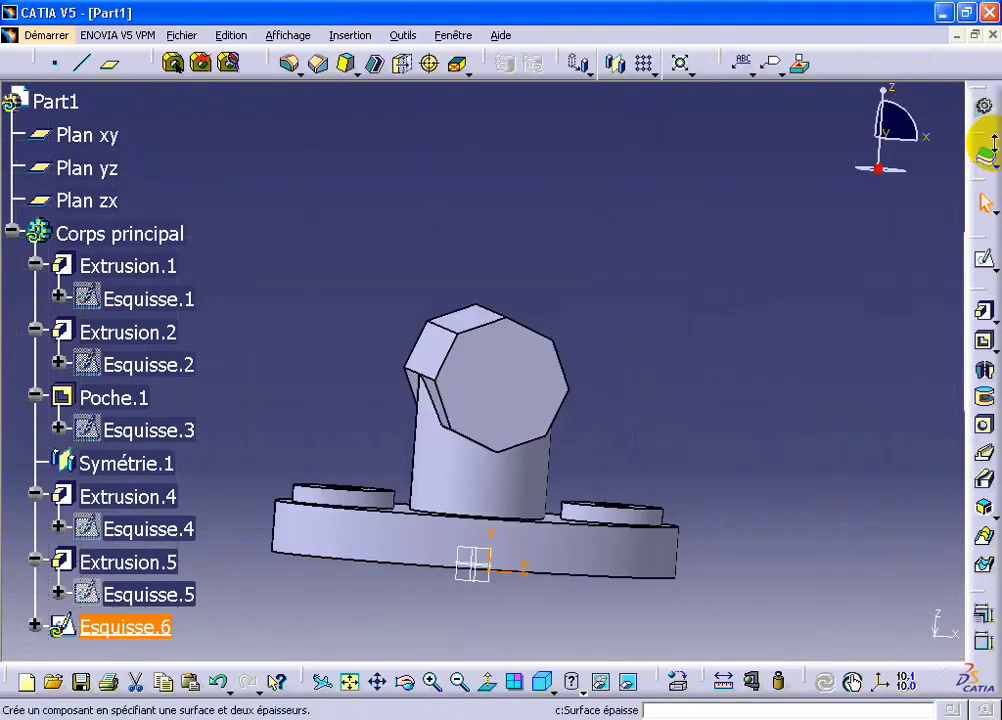
Step: Pocket Esquisse.6 with default settings to bore the 20 mm hole through the bar
{"action": "left_click", "coordinate": [985, 340]}
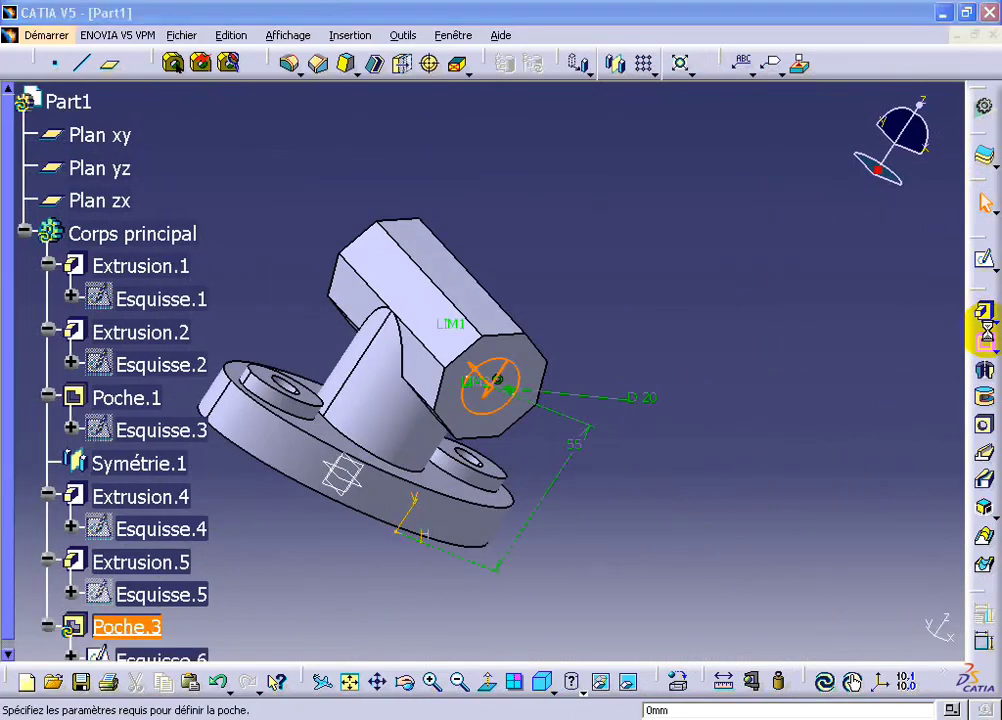
{"action": "left_click", "coordinate": [803, 446]}
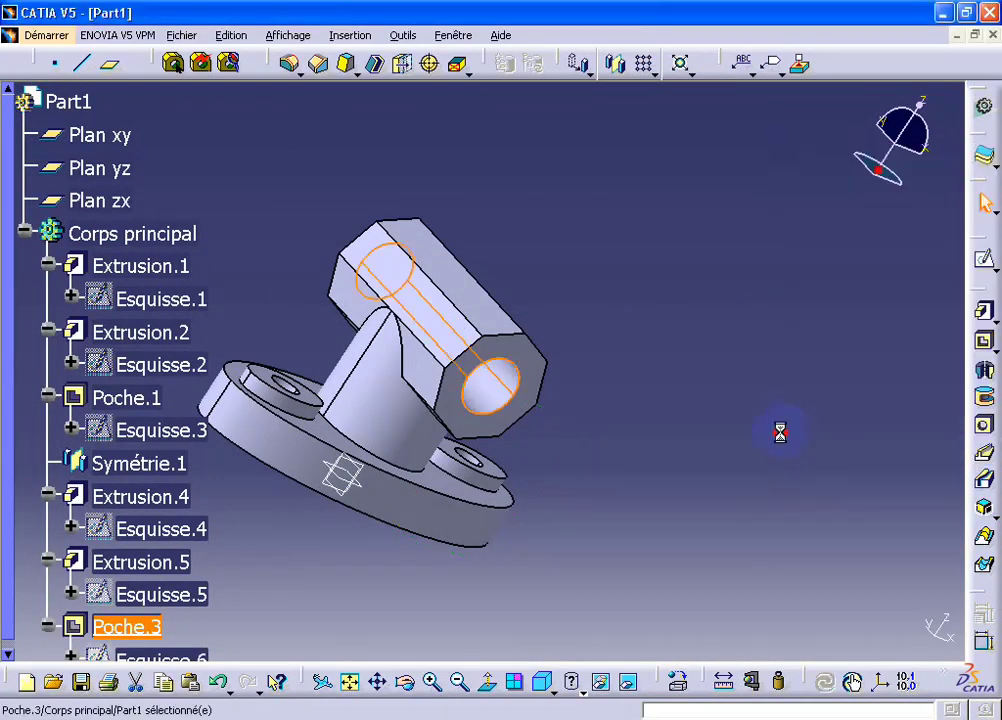
Step: Orbit the finished part to a front-facing view showing the hole through the bar
{"action": "left_click", "coordinate": [405, 682]}
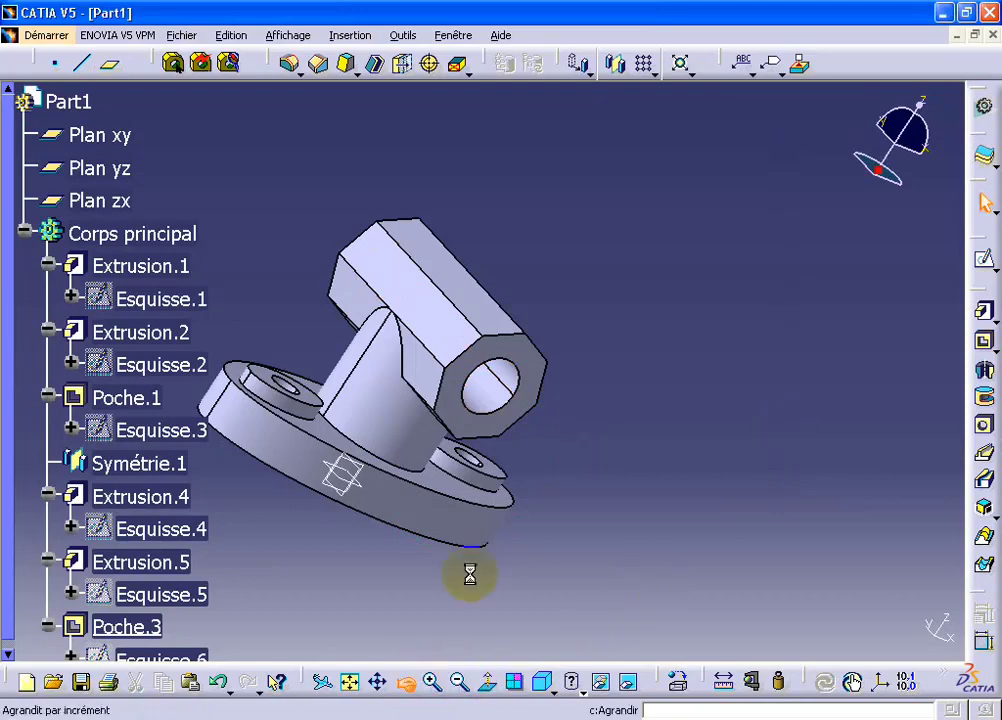
{"action": "mouse_move", "coordinate": [472, 577]}
{"action": "left_mouse_down"}
{"action": "mouse_move", "coordinate": [502, 349]}
{"action": "mouse_move", "coordinate": [590, 655]}
{"action": "mouse_move", "coordinate": [649, 600]}
{"action": "mouse_move", "coordinate": [635, 470]}
{"action": "mouse_move", "coordinate": [476, 541]}
{"action": "mouse_move", "coordinate": [479, 552]}
{"action": "left_mouse_up"}
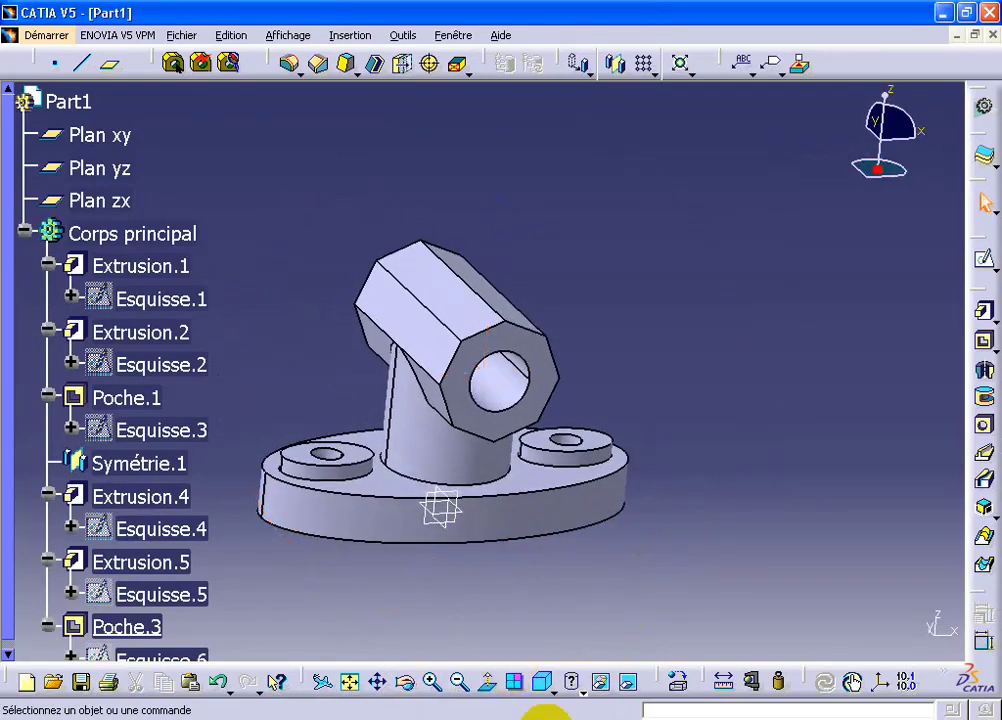